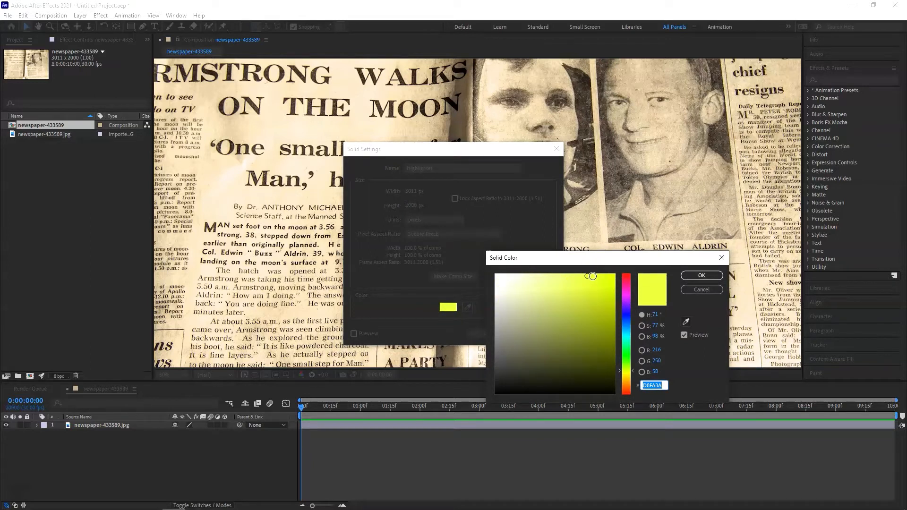
- Choose the bright yellow-green D3F72A as the Highlighter solid's color and create the solid
{"action": "left_click", "coordinate": [593, 275]}
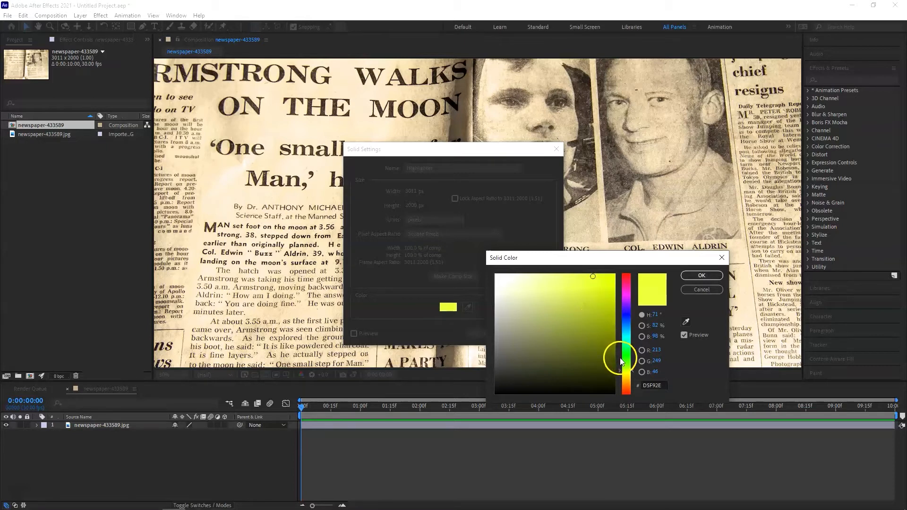
{"action": "left_click", "coordinate": [593, 278]}
{"action": "left_click_drag", "start_coordinate": [592, 277], "coordinate": [594, 278]}
{"action": "left_click", "coordinate": [693, 275]}
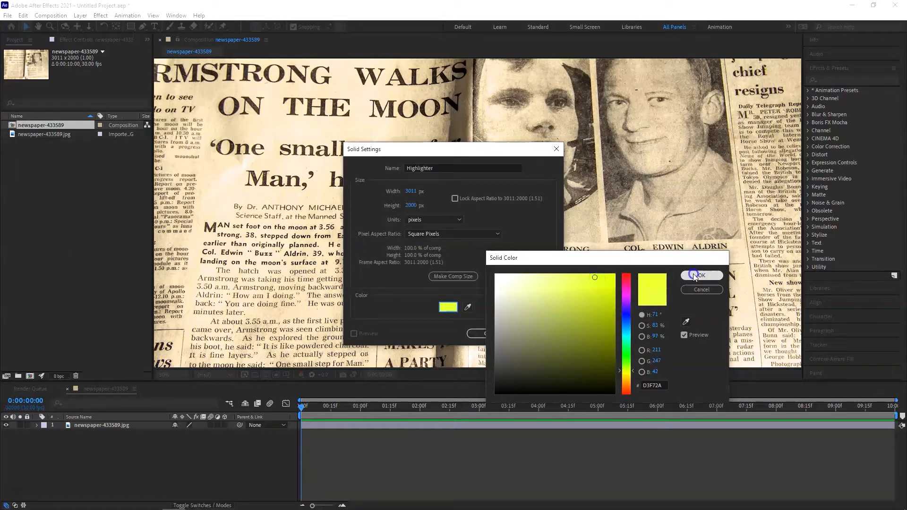
{"action": "left_click", "coordinate": [488, 333]}
- Apply the Generate > Stroke effect to the Highlighter layer
{"action": "left_click", "coordinate": [93, 426]}
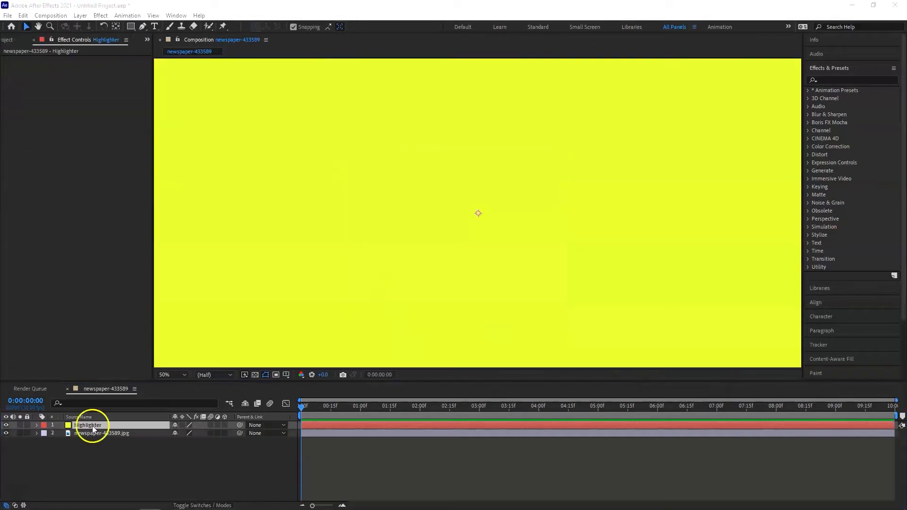
{"action": "left_click", "coordinate": [100, 15]}
{"action": "mouse_move", "coordinate": [132, 158]}
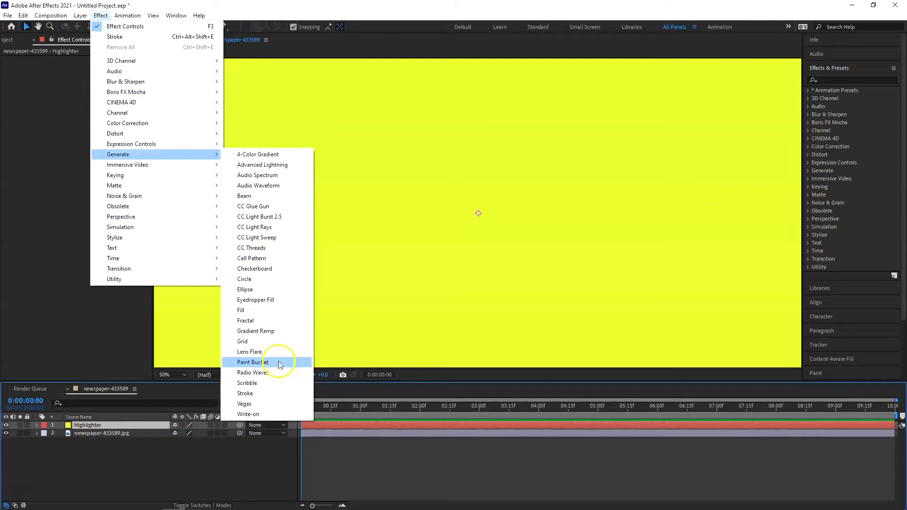
{"action": "left_click", "coordinate": [267, 393]}
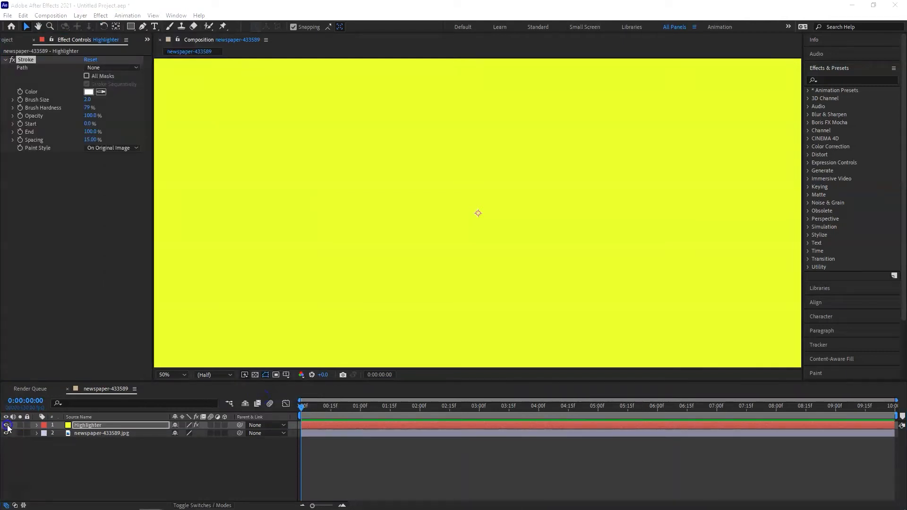
- Hide the Highlighter layer and draw an open Pen mask path along the line "The hatch was opened at 3.39 a.m."
{"action": "left_click", "coordinate": [7, 426]}
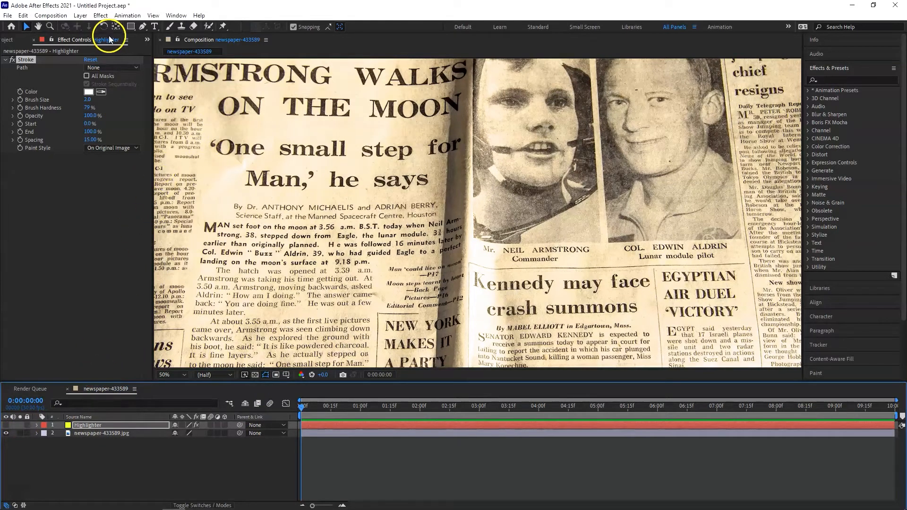
{"action": "left_click", "coordinate": [143, 27]}
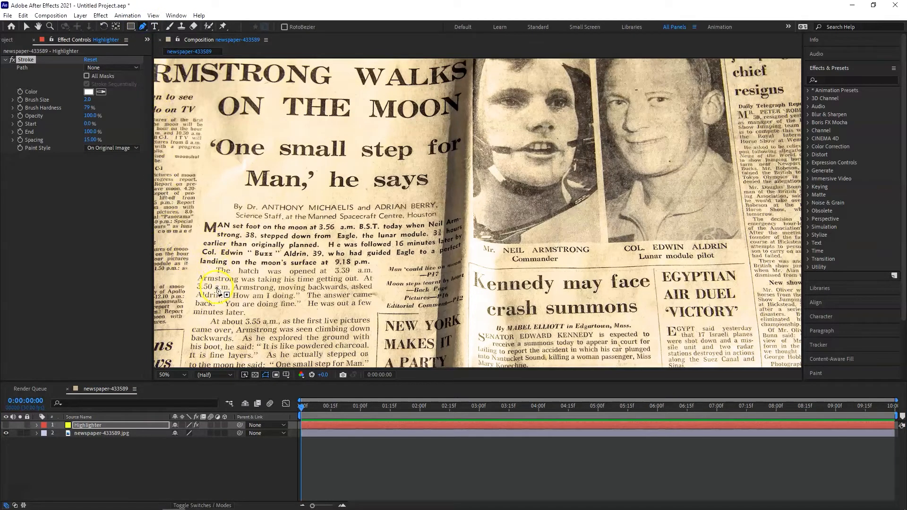
{"action": "left_click", "coordinate": [214, 273]}
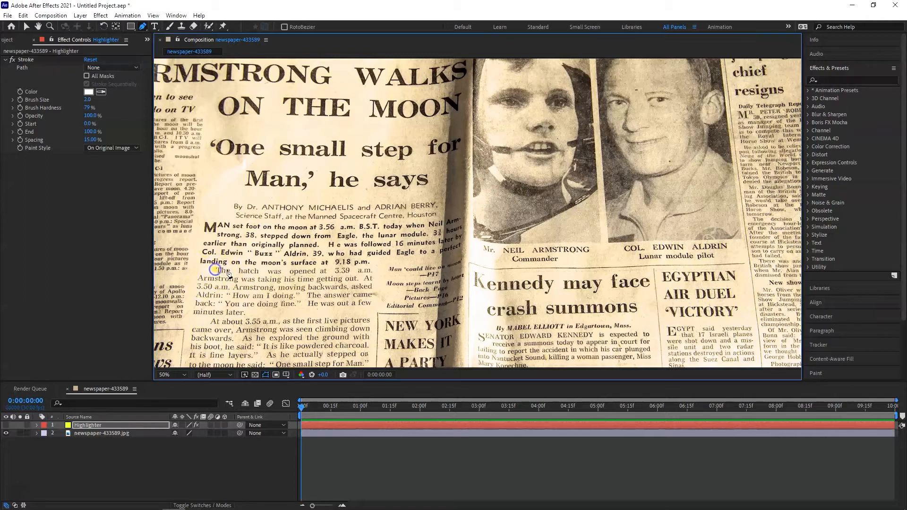
{"action": "left_click", "coordinate": [267, 273]}
{"action": "left_click", "coordinate": [334, 273]}
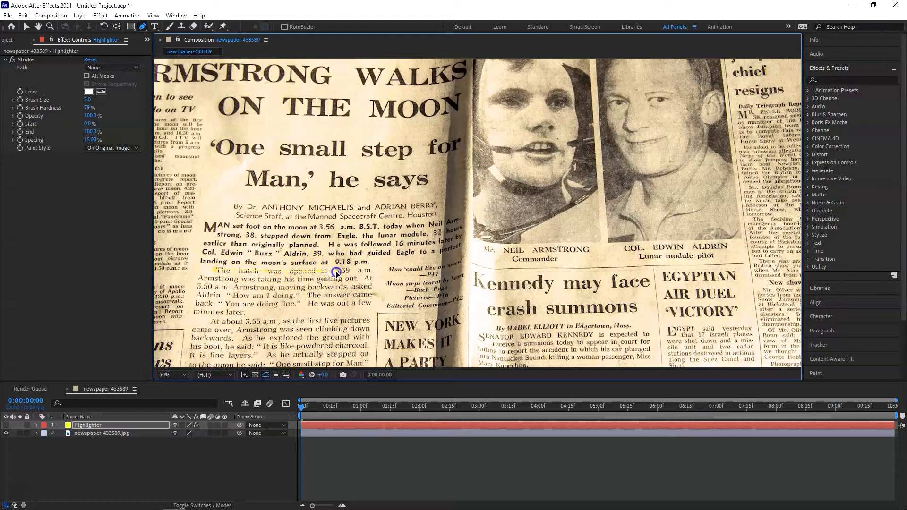
{"action": "left_click_drag", "start_coordinate": [336, 268], "coordinate": [337, 269]}
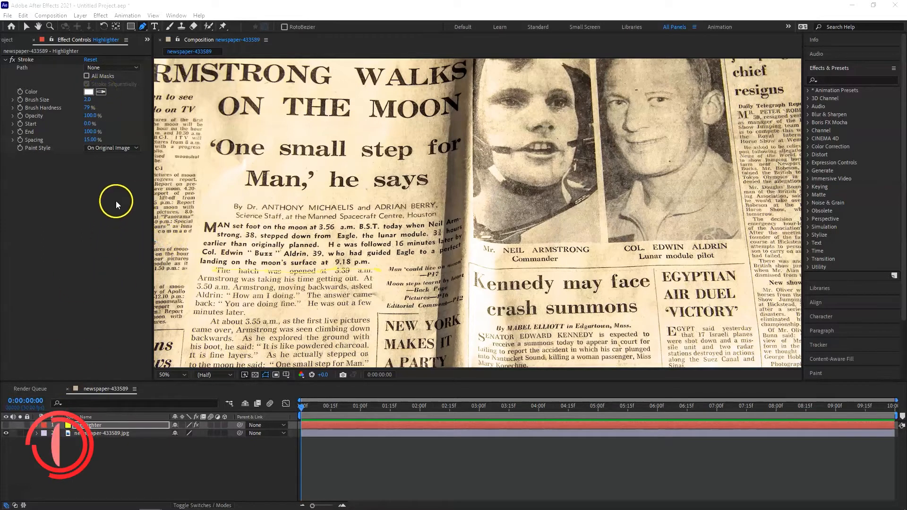
- Sample the Highlighter layer's yellow as the Stroke color and make the layer visible again
{"action": "left_click", "coordinate": [101, 92]}
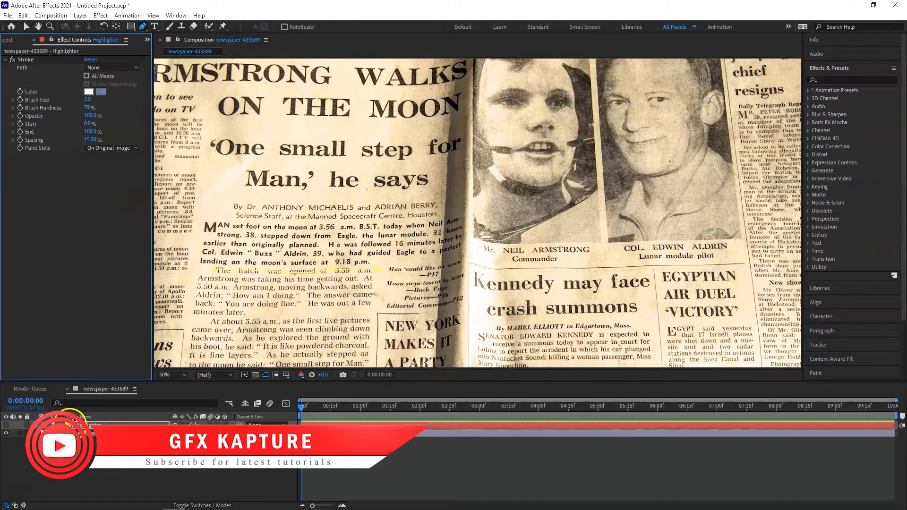
{"action": "left_click", "coordinate": [70, 426]}
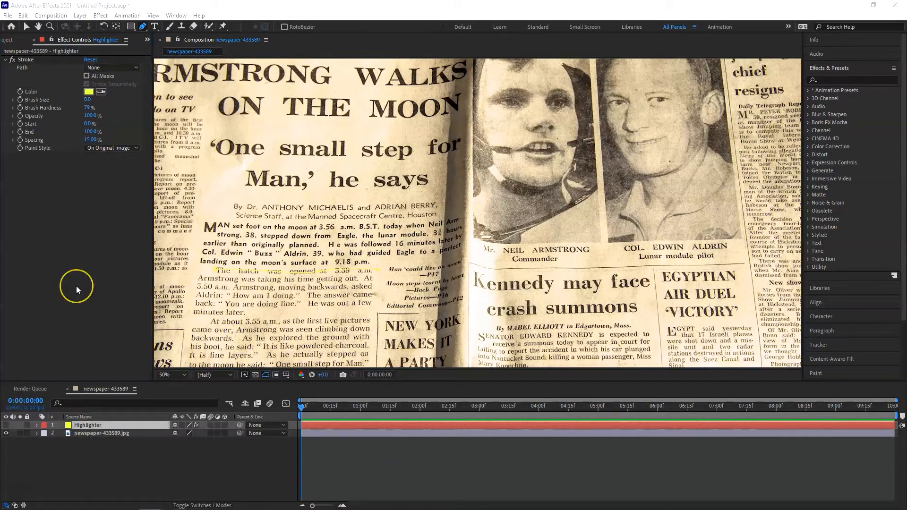
{"action": "left_click", "coordinate": [7, 425]}
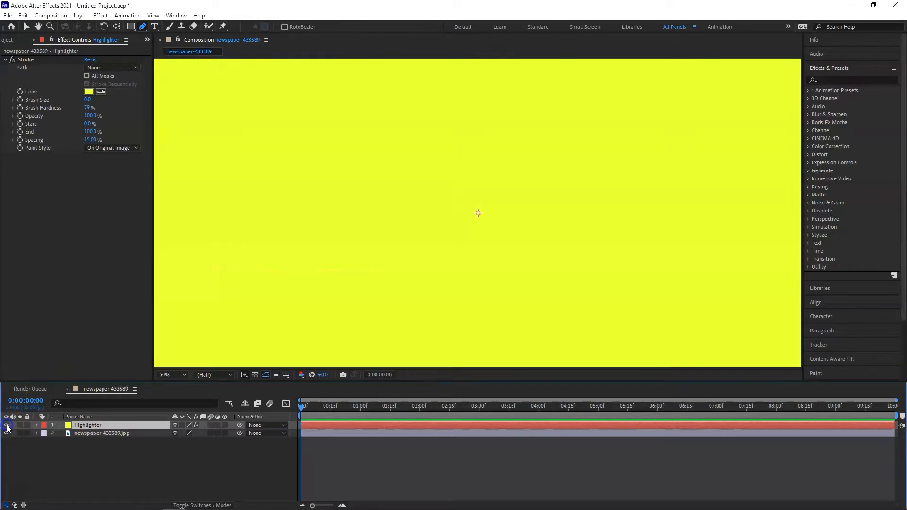
- Set the Stroke effect's path to Mask 1, its paint style to On Transparent and its brush size to 19
{"action": "left_click", "coordinate": [122, 71]}
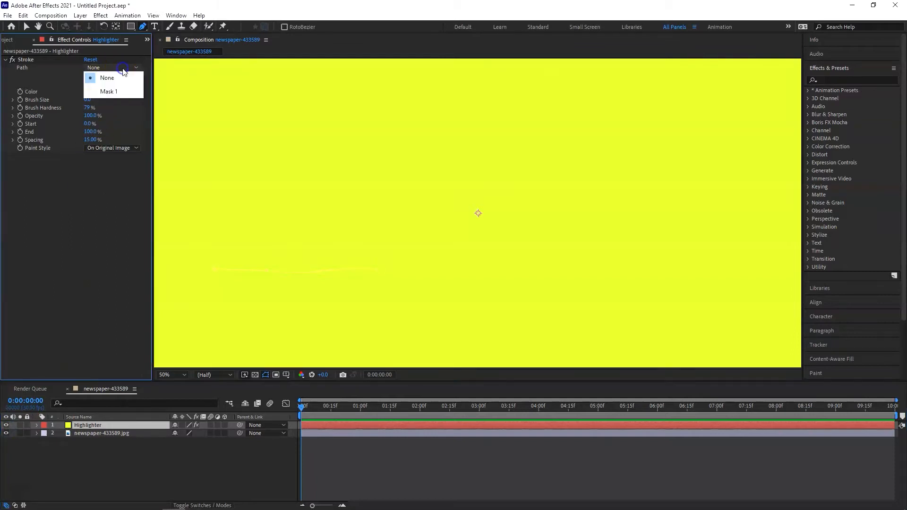
{"action": "left_click", "coordinate": [120, 92]}
{"action": "left_click", "coordinate": [91, 100]}
{"action": "left_click", "coordinate": [90, 124]}
{"action": "left_click", "coordinate": [98, 149]}
{"action": "left_click", "coordinate": [115, 148]}
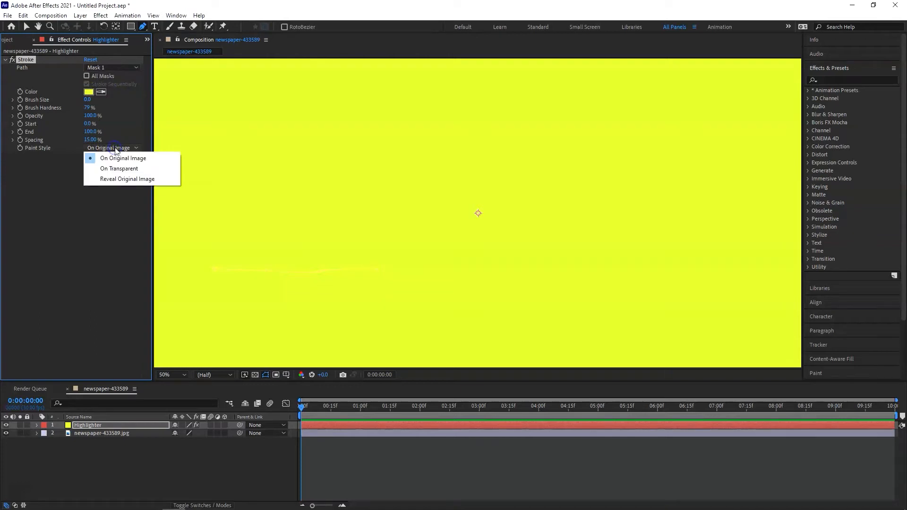
{"action": "left_click", "coordinate": [111, 169]}
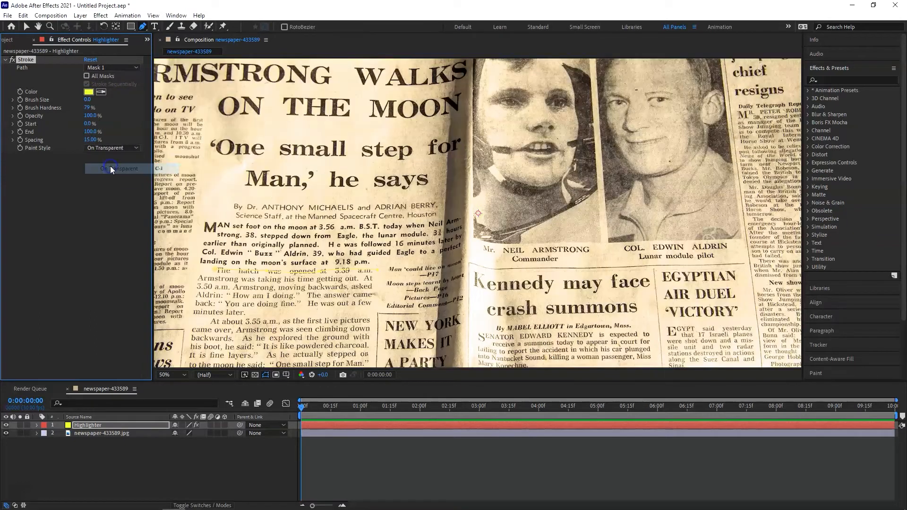
{"action": "left_click_drag", "start_coordinate": [87, 100], "coordinate": [177, 100]}
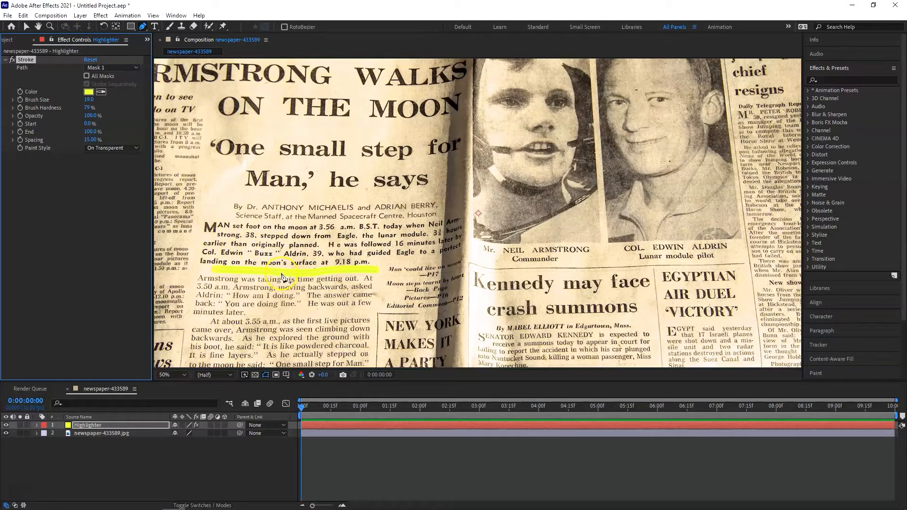
- Adjust the points of the first highlight's mask path with the Selection tool so it follows the text line
{"action": "left_click", "coordinate": [25, 28]}
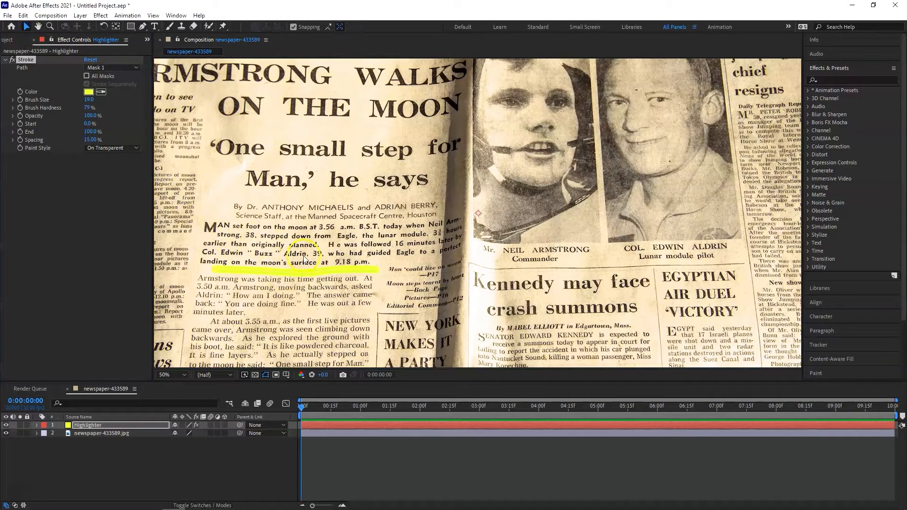
{"action": "left_click", "coordinate": [320, 269]}
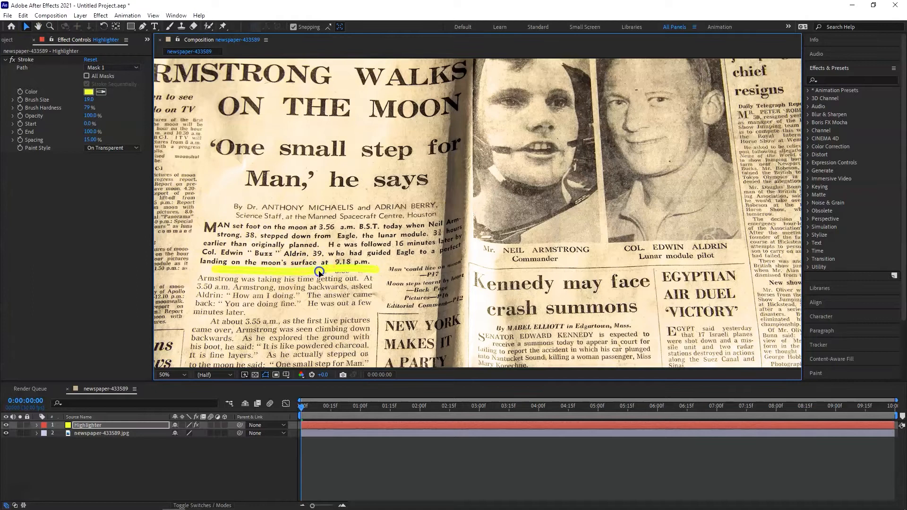
{"action": "left_click_drag", "start_coordinate": [212, 272], "coordinate": [210, 270]}
{"action": "left_click", "coordinate": [370, 272]}
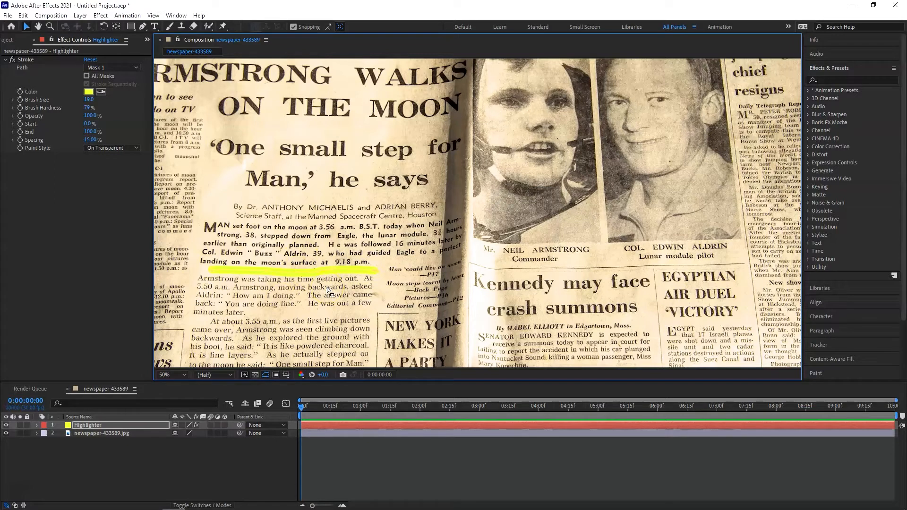
{"action": "left_click", "coordinate": [376, 155]}
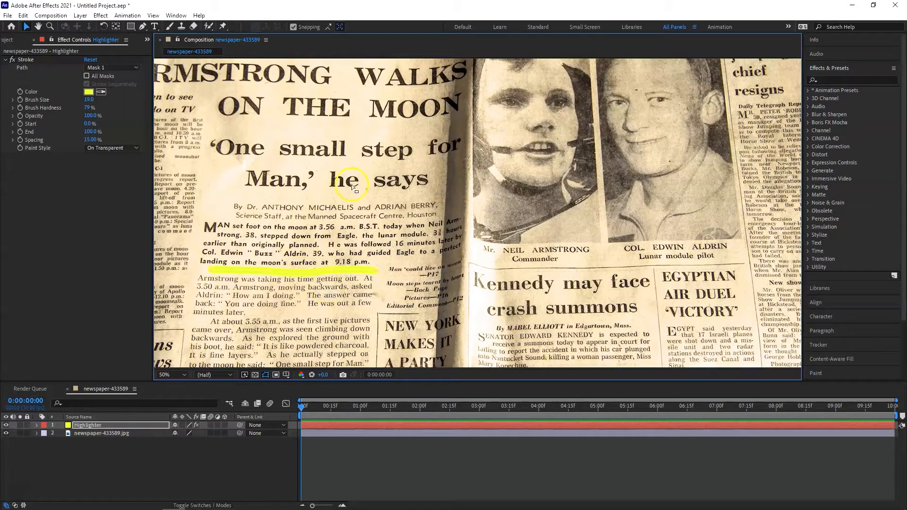
- Hide the Highlighter layer and draw a second Pen mask path along "At about 3.55 a.m., as the first live pictures"
{"action": "left_click", "coordinate": [143, 27]}
{"action": "left_click", "coordinate": [6, 426]}
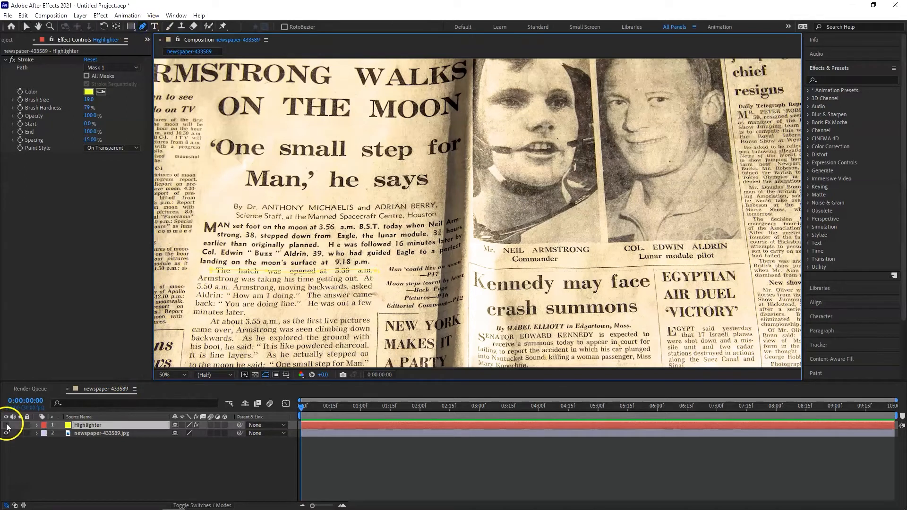
{"action": "left_click", "coordinate": [224, 306]}
{"action": "left_click", "coordinate": [209, 320]}
{"action": "left_click", "coordinate": [266, 323]}
{"action": "left_click", "coordinate": [314, 321]}
{"action": "left_click", "coordinate": [341, 320]}
{"action": "left_click", "coordinate": [370, 321]}
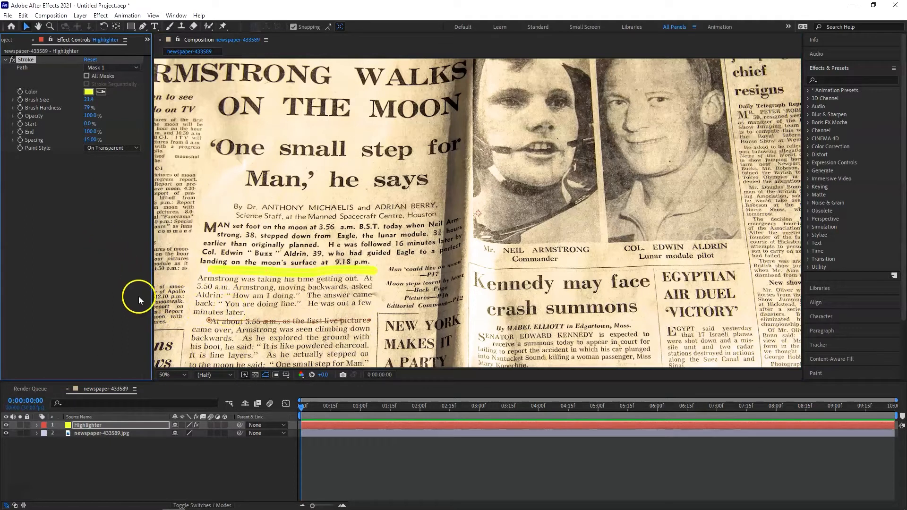
- Apply the stroke to all masks and keyframe its End value at 0% at 0:00:00:00
{"action": "left_click", "coordinate": [87, 76]}
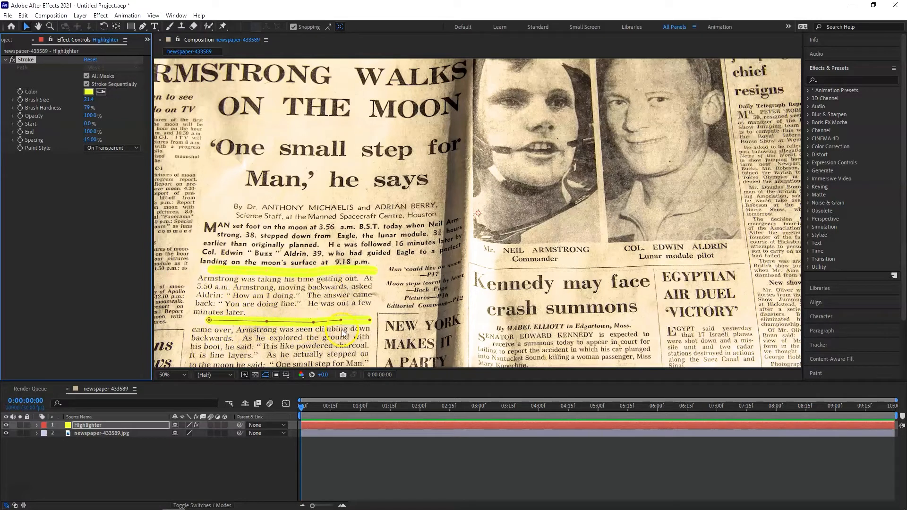
{"action": "left_click", "coordinate": [298, 407]}
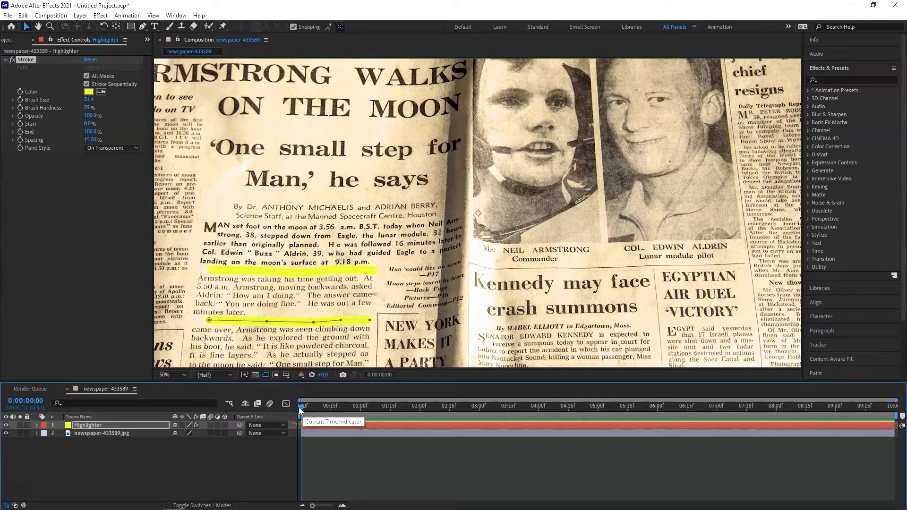
{"action": "left_click", "coordinate": [21, 132]}
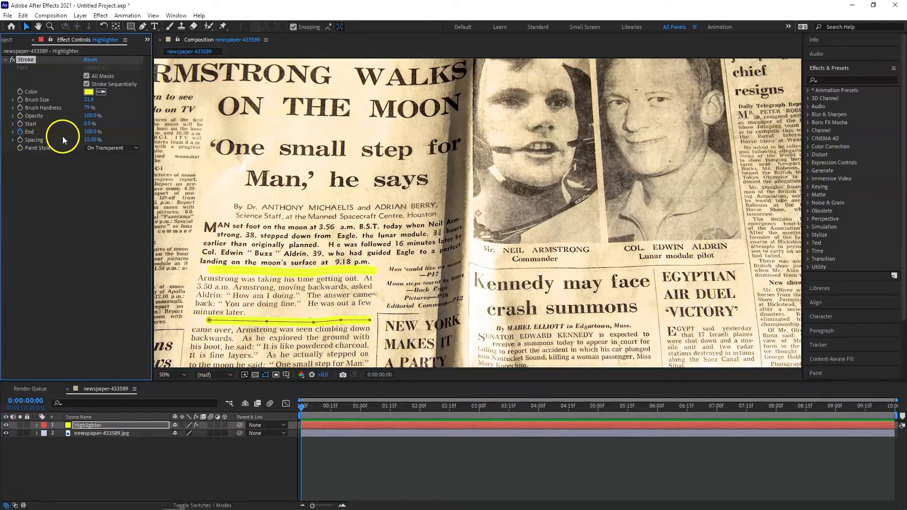
{"action": "type", "text": "0"}
{"action": "key", "text": "Return"}
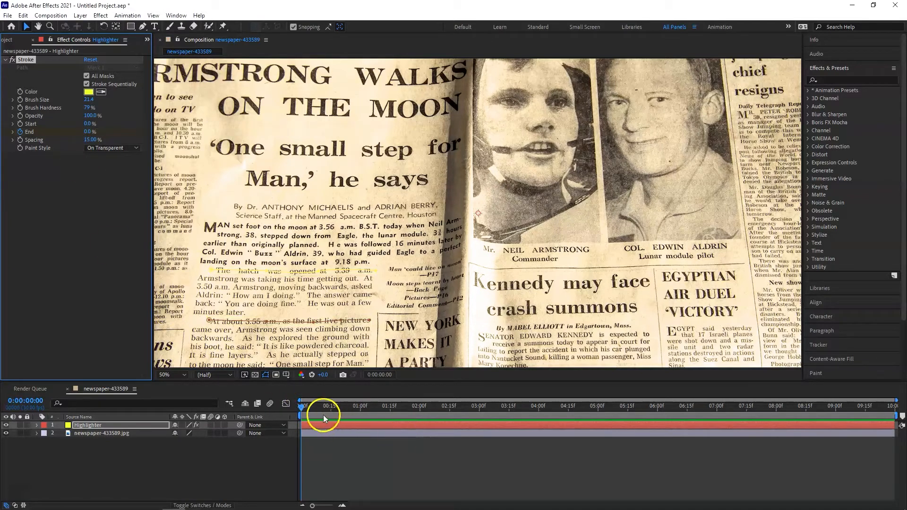
- Keyframe the Stroke effect's End value at 100% at 0:00:02:00
{"action": "left_click", "coordinate": [301, 408]}
{"action": "left_click_drag", "start_coordinate": [303, 409], "coordinate": [420, 409]}
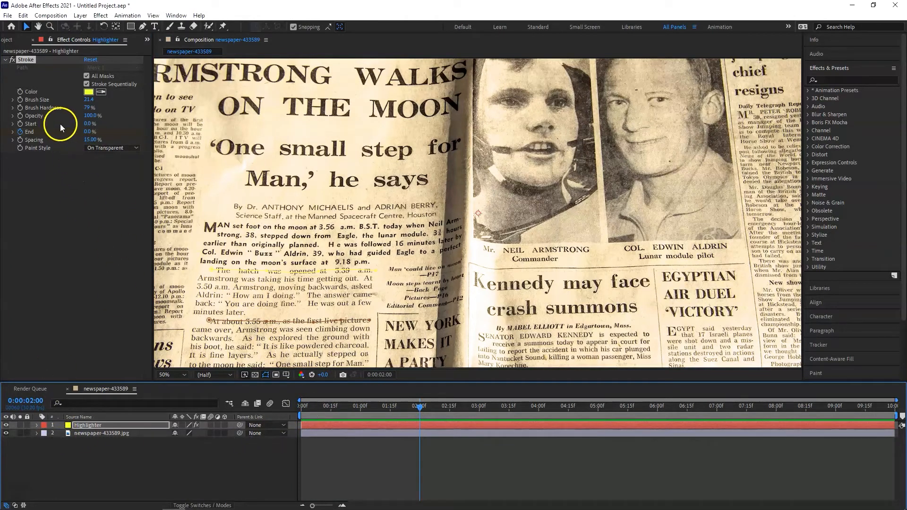
{"action": "left_click", "coordinate": [88, 132]}
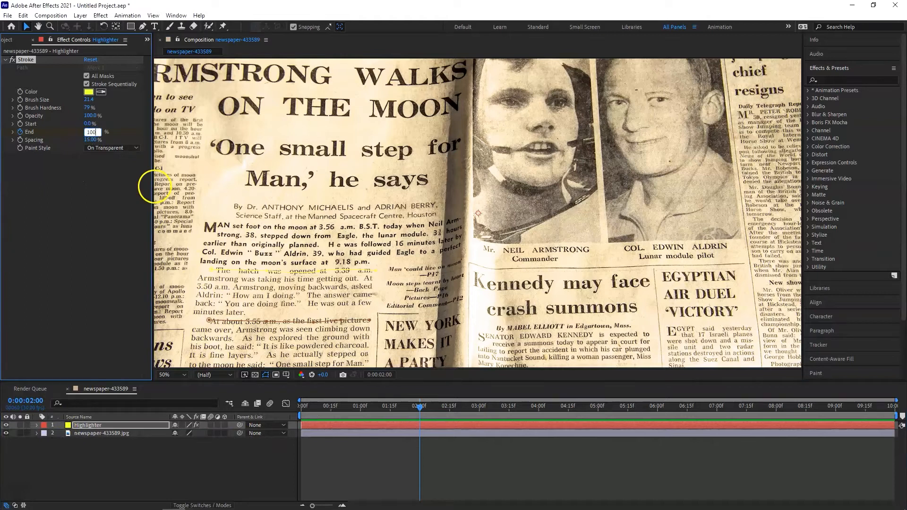
{"action": "key", "text": "Return"}
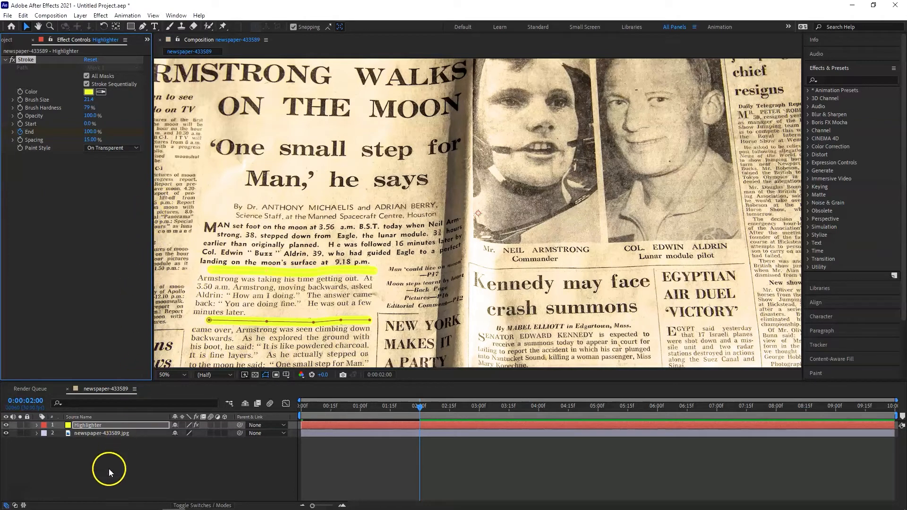
- Set the Highlighter layer's blending mode to Multiply
{"action": "mouse_move", "coordinate": [193, 508]}
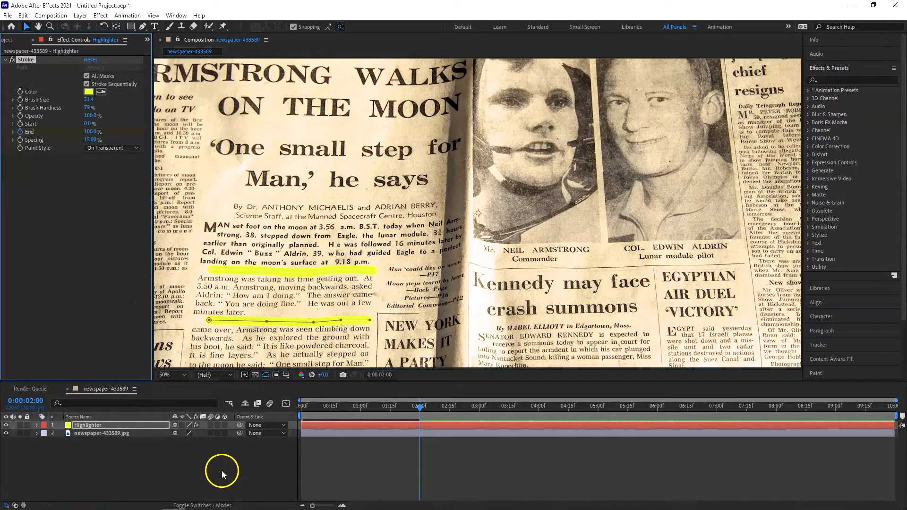
{"action": "left_click", "coordinate": [213, 505]}
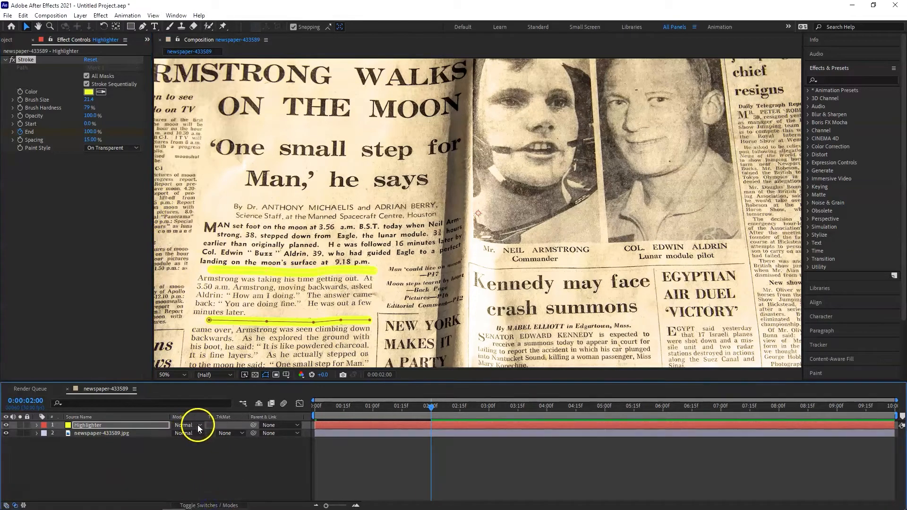
{"action": "left_click", "coordinate": [199, 425]}
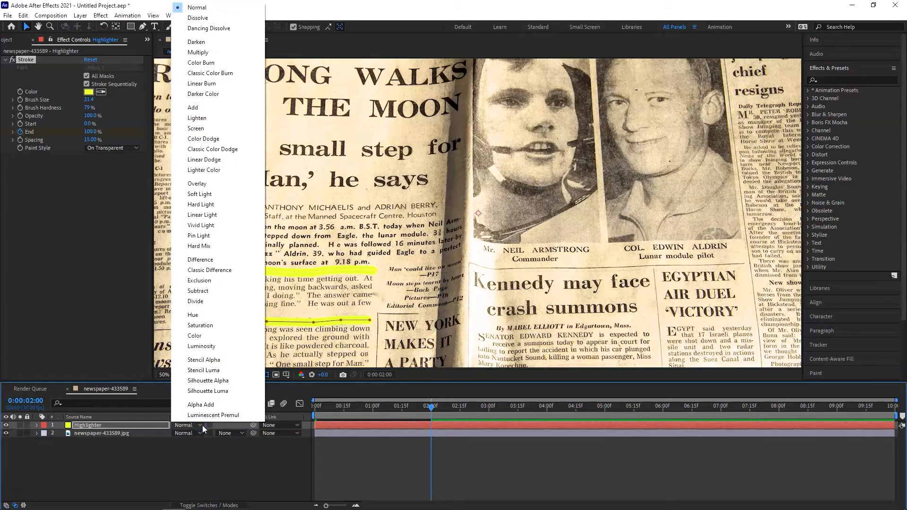
{"action": "left_click", "coordinate": [200, 426]}
{"action": "left_click", "coordinate": [201, 53]}
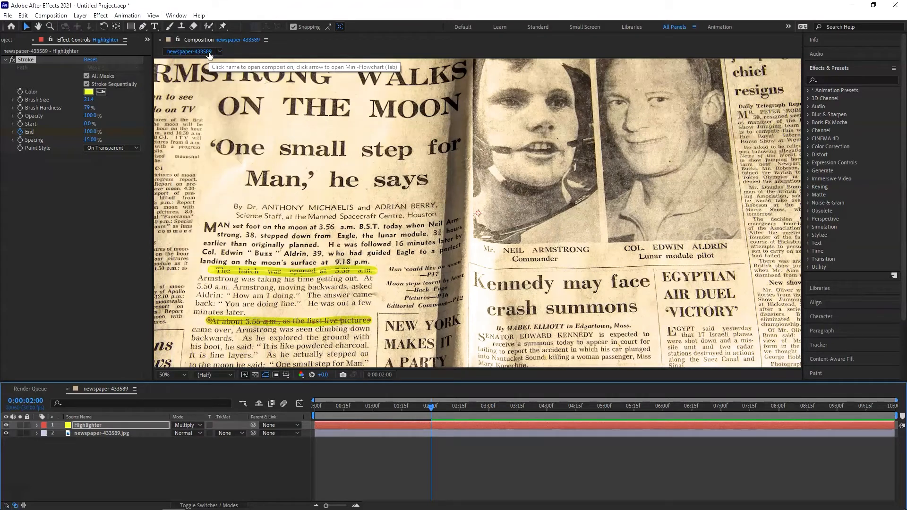
- Set the Stroke effect's Opacity to 94% on the Highlighter layer
{"action": "left_click", "coordinate": [89, 116]}
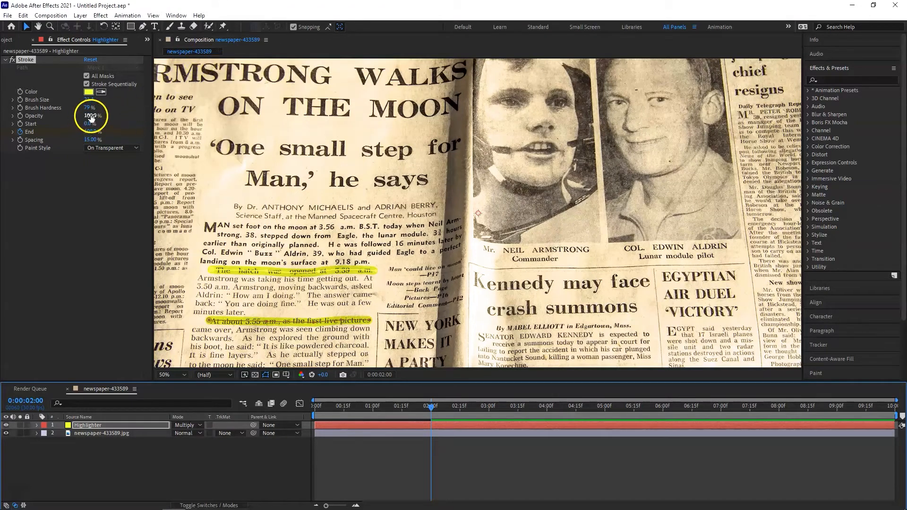
{"action": "left_click", "coordinate": [89, 124]}
{"action": "left_click_drag", "start_coordinate": [88, 115], "coordinate": [86, 116]}
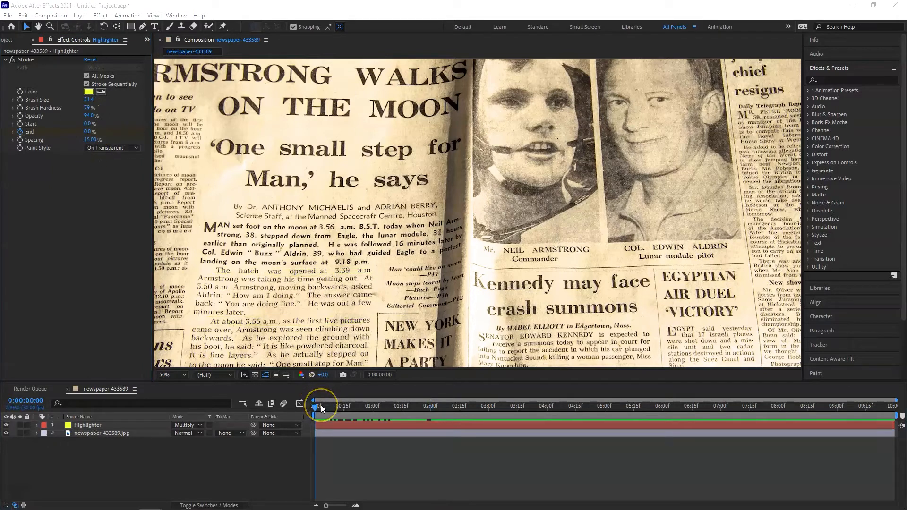
- Shorten the work area to end shortly after 0:00:02:00 and preview the highlighter animation
{"action": "left_click", "coordinate": [317, 408]}
{"action": "key", "text": "space"}
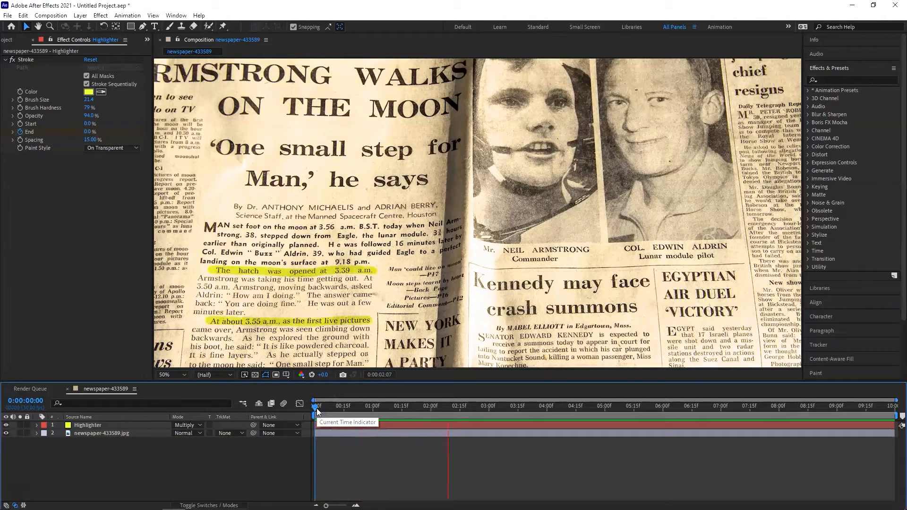
{"action": "key", "text": "space"}
{"action": "key", "text": "space"}
{"action": "key", "text": "space"}
{"action": "left_click_drag", "start_coordinate": [897, 415], "coordinate": [444, 415]}
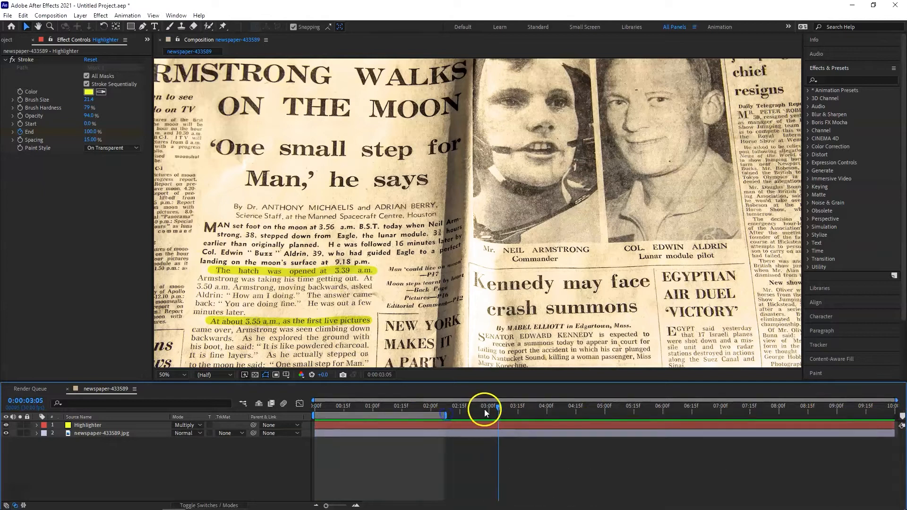
{"action": "key", "text": "space"}
{"action": "left_click", "coordinate": [256, 407]}
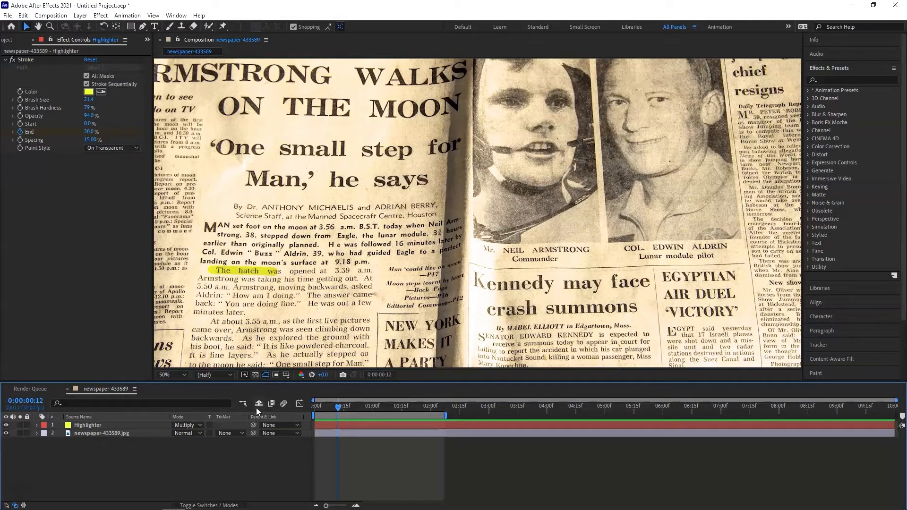
- Create a 1920 x 1080, 30 fps composition named "Main comp with Camera" and add the newspaper-433589 composition to it
{"action": "left_click", "coordinate": [146, 39]}
{"action": "left_click", "coordinate": [157, 49]}
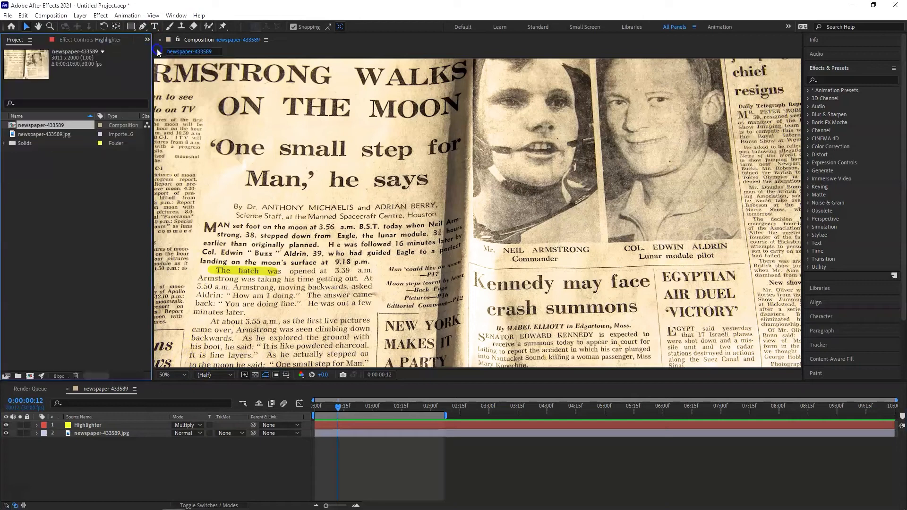
{"action": "left_click", "coordinate": [30, 375]}
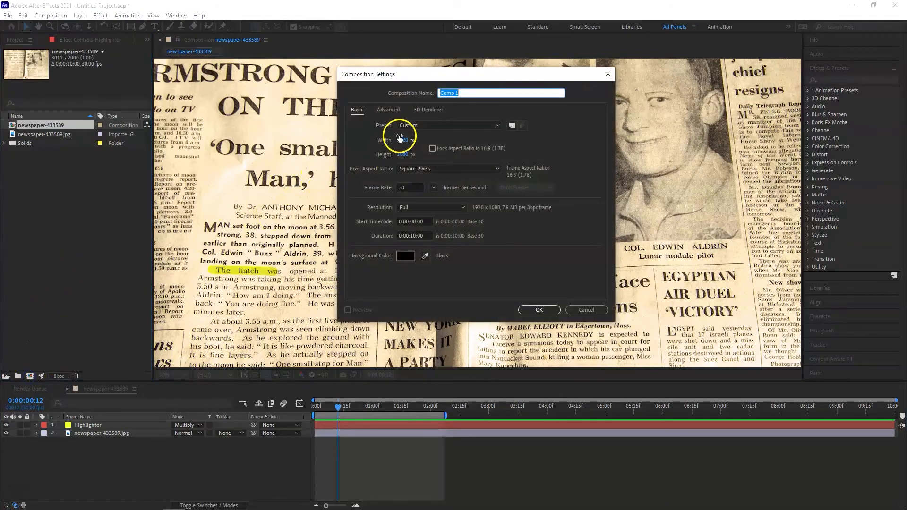
{"action": "key", "text": "BackSpace"}
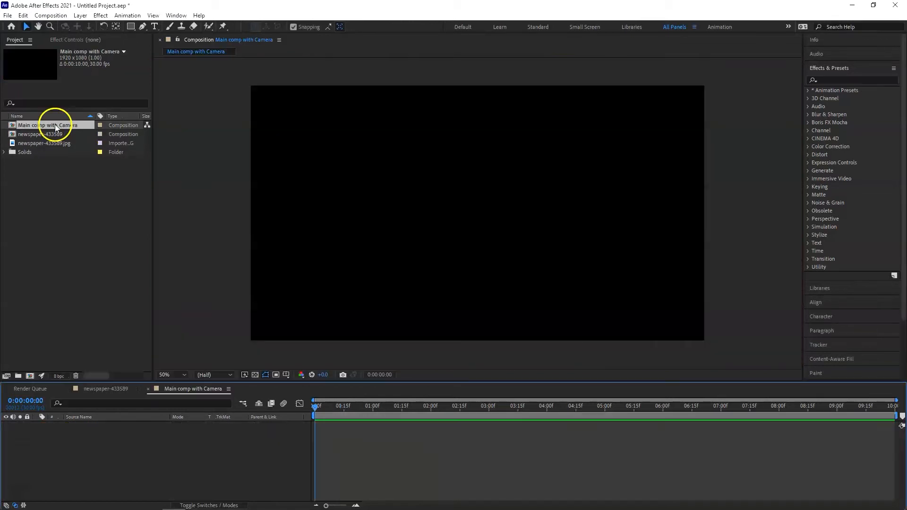
{"action": "left_click", "coordinate": [43, 134]}
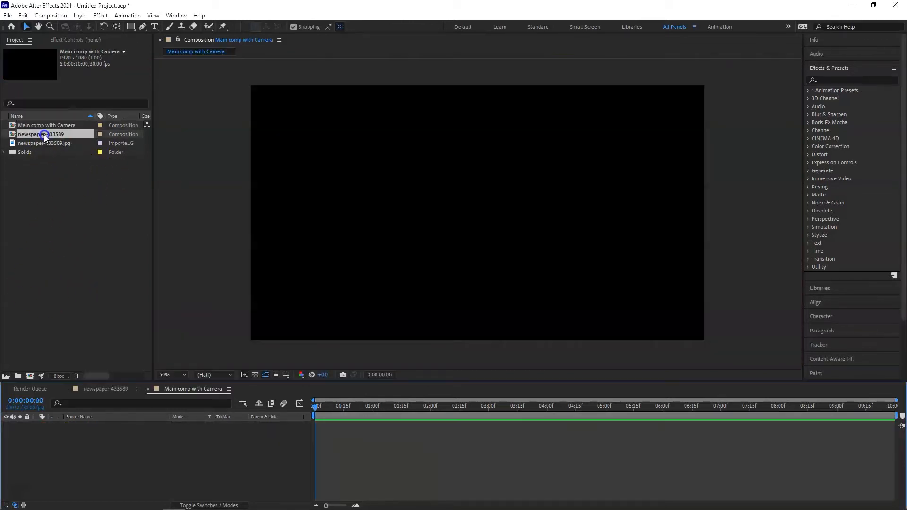
{"action": "left_click_drag", "start_coordinate": [40, 133], "coordinate": [84, 439]}
- Add a two-node camera with the 35mm preset to the main composition
{"action": "right_click", "coordinate": [98, 447]}
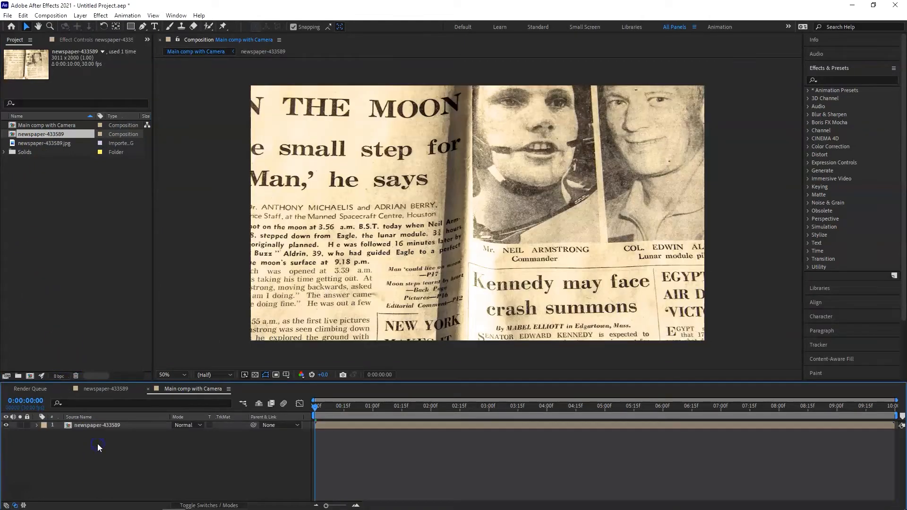
{"action": "mouse_move", "coordinate": [181, 331]}
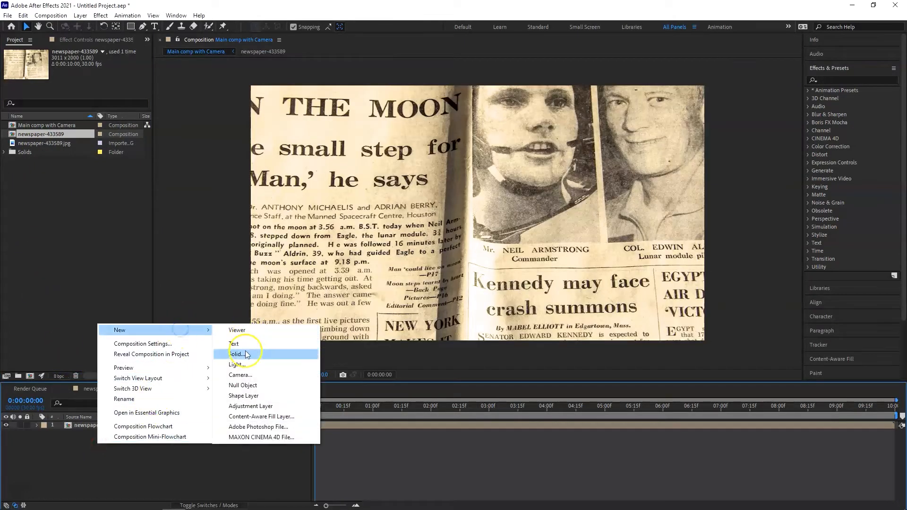
{"action": "left_click", "coordinate": [238, 375]}
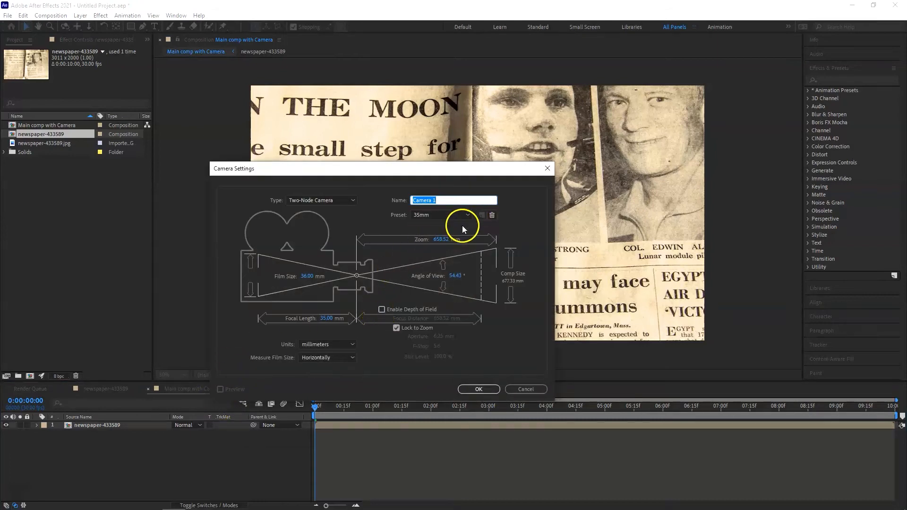
{"action": "left_click", "coordinate": [466, 215]}
{"action": "left_click", "coordinate": [462, 283]}
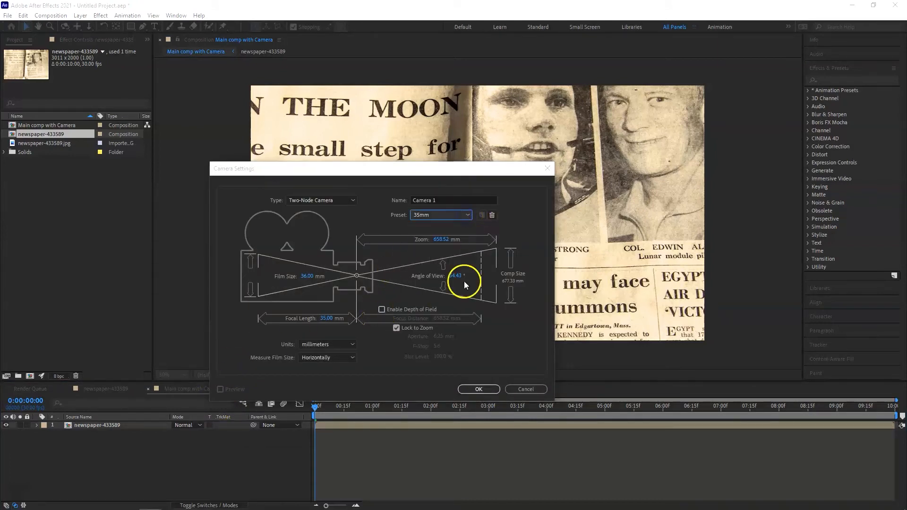
{"action": "left_click", "coordinate": [477, 389]}
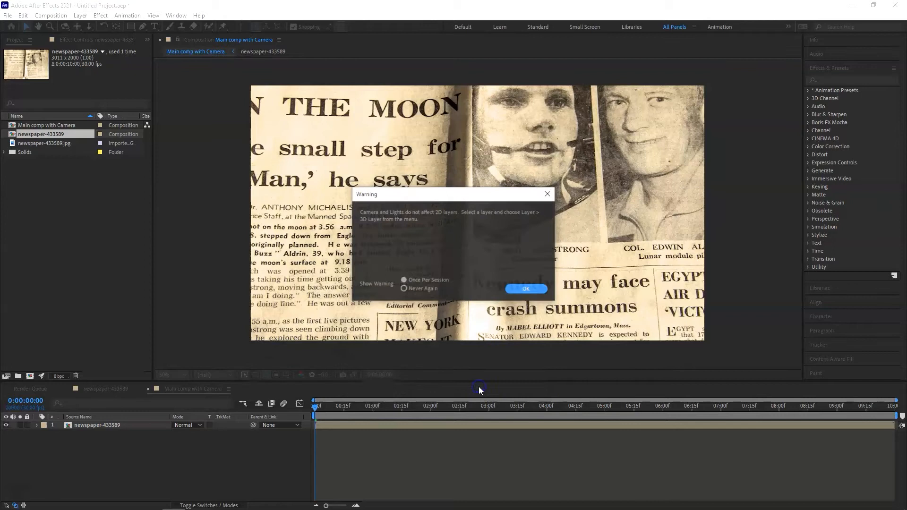
{"action": "left_click", "coordinate": [533, 289]}
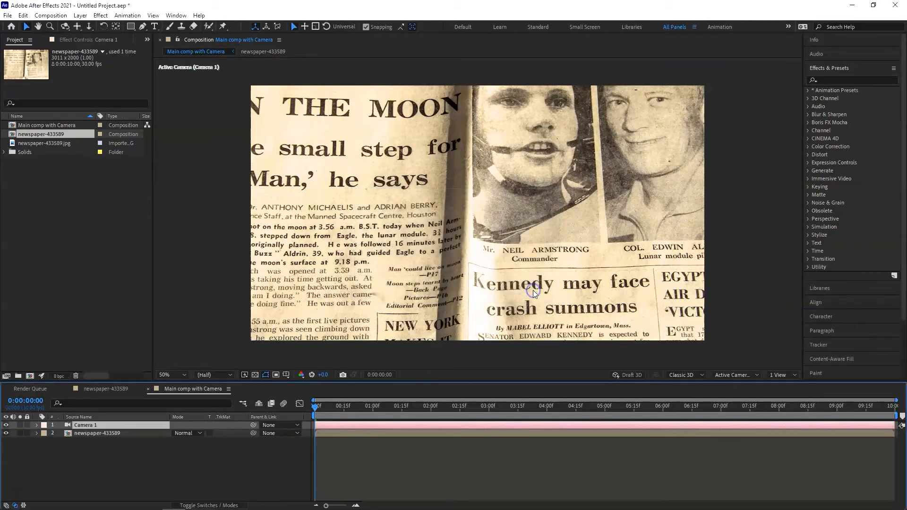
- Make the newspaper-433589 layer 3D and orbit the camera so the page is seen at a tilted angle
{"action": "key", "text": "F4"}
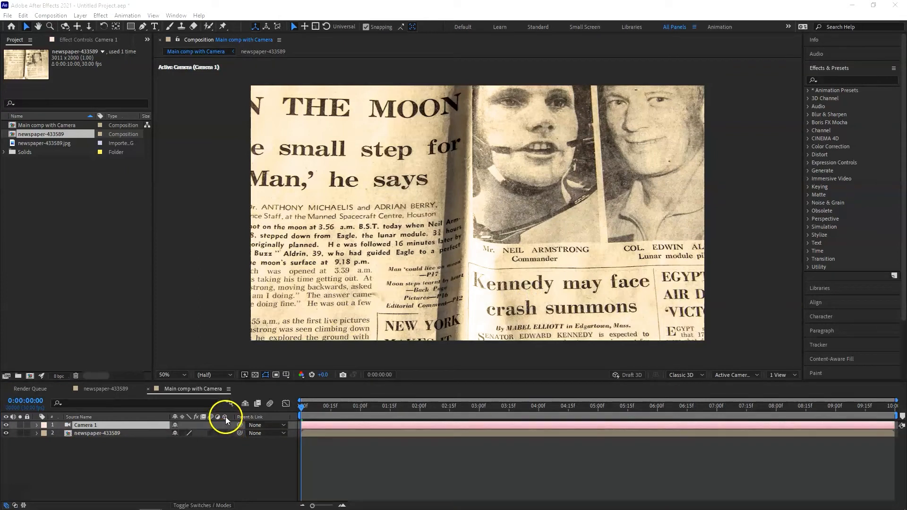
{"action": "left_click", "coordinate": [226, 434]}
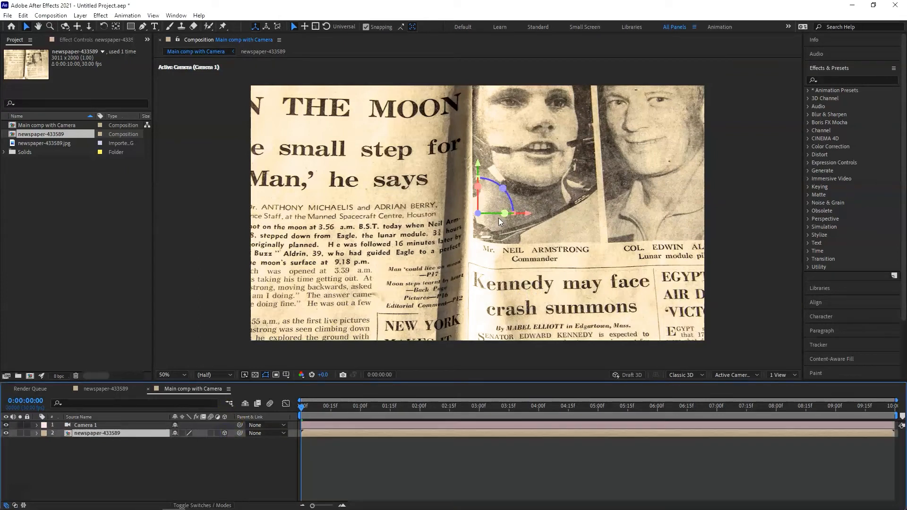
{"action": "key", "text": "c"}
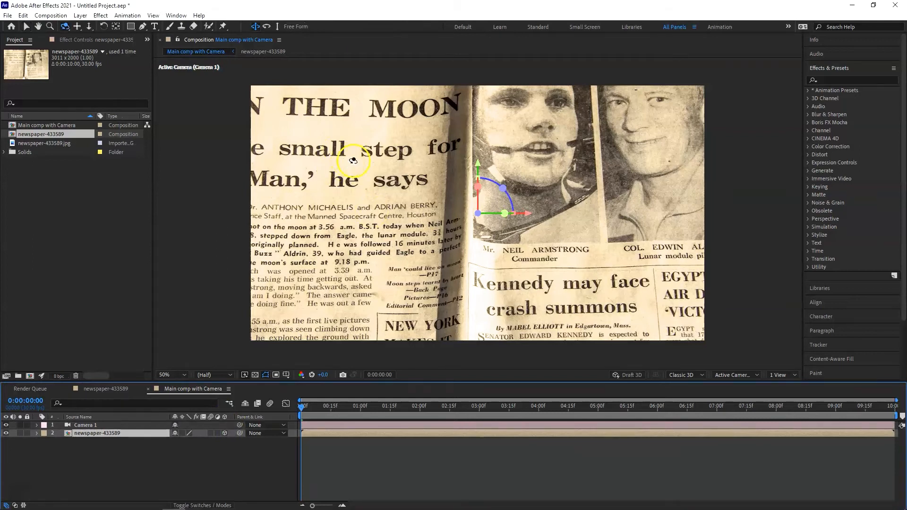
{"action": "left_click_drag", "start_coordinate": [449, 226], "coordinate": [431, 214]}
{"action": "key", "text": "h"}
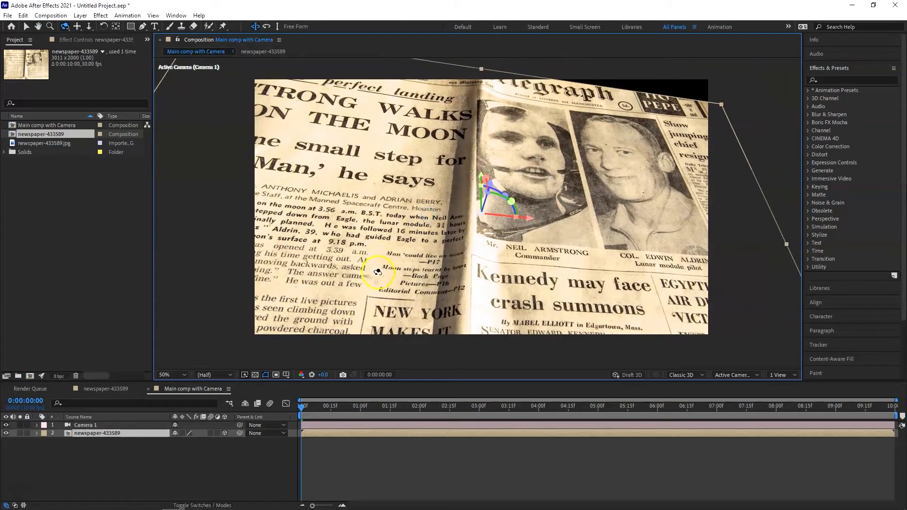
- Set the newspaper layer's Position to 1362, 311, 0 and refine the camera angle to frame the article text
{"action": "left_click", "coordinate": [224, 433]}
{"action": "key", "text": "p"}
{"action": "left_click_drag", "start_coordinate": [180, 441], "coordinate": [389, 440]}
{"action": "left_click_drag", "start_coordinate": [414, 269], "coordinate": [436, 256]}
{"action": "left_click_drag", "start_coordinate": [191, 441], "coordinate": [77, 449]}
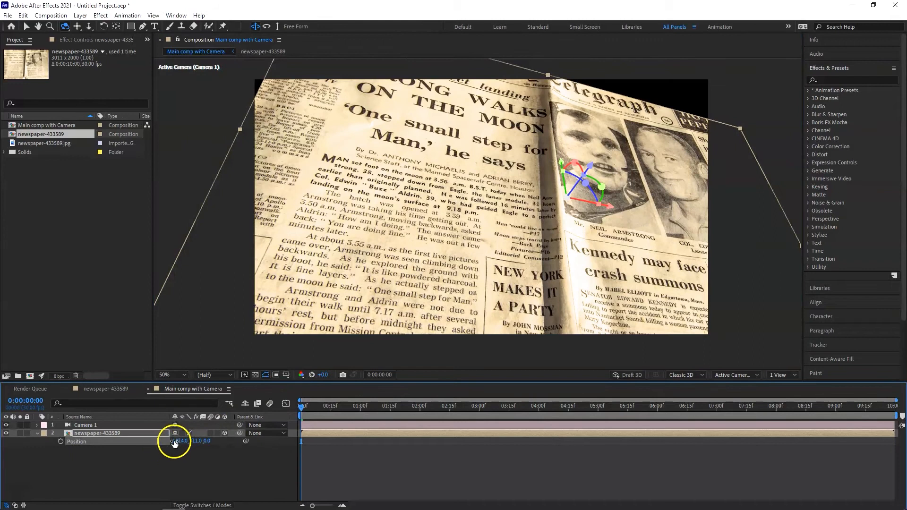
{"action": "left_click_drag", "start_coordinate": [180, 440], "coordinate": [153, 439]}
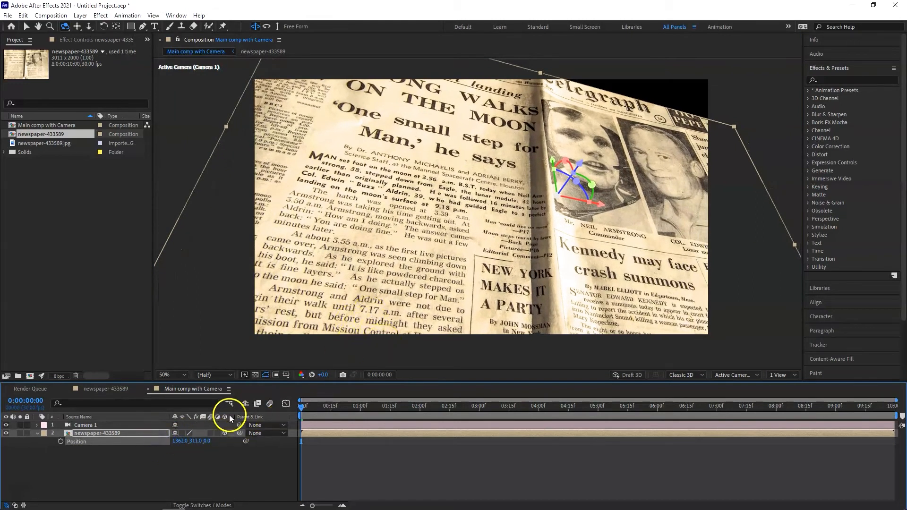
- Preview the highlighter animation through the camera in the main composition
{"action": "left_click", "coordinate": [26, 27]}
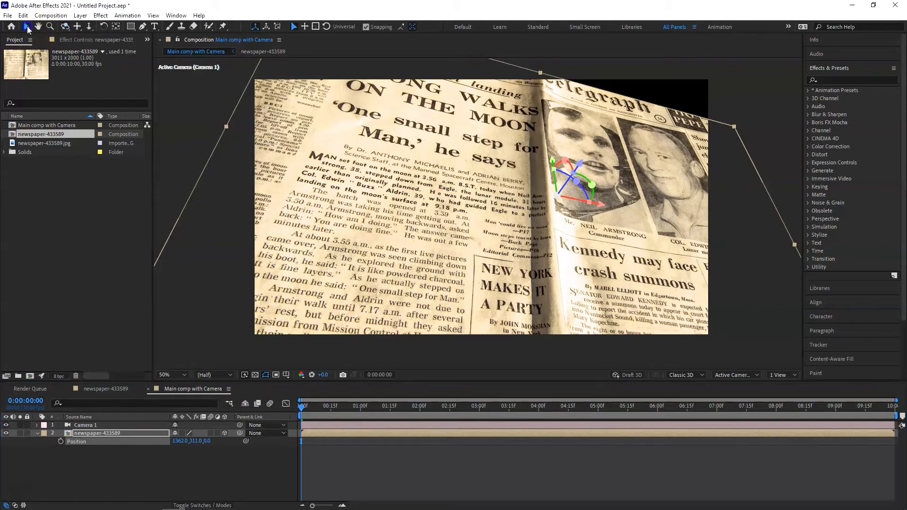
{"action": "key", "text": "space"}
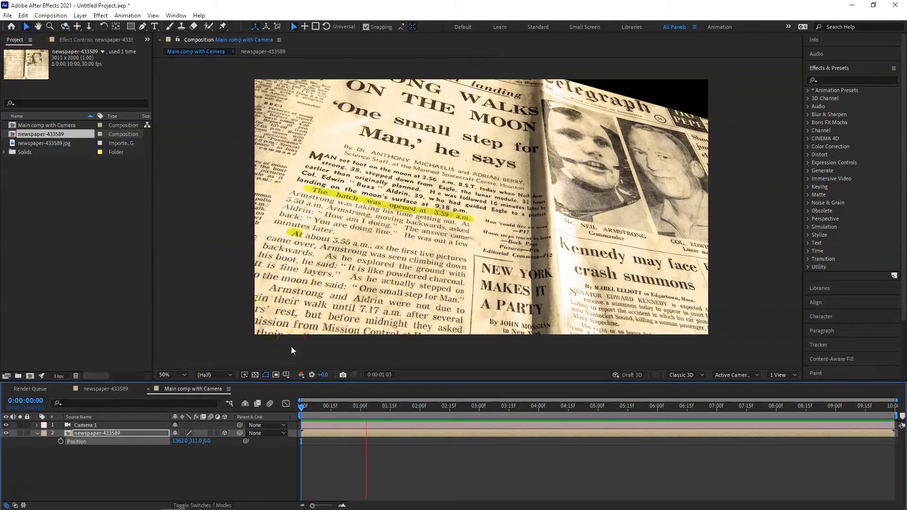
{"action": "left_click", "coordinate": [451, 302]}
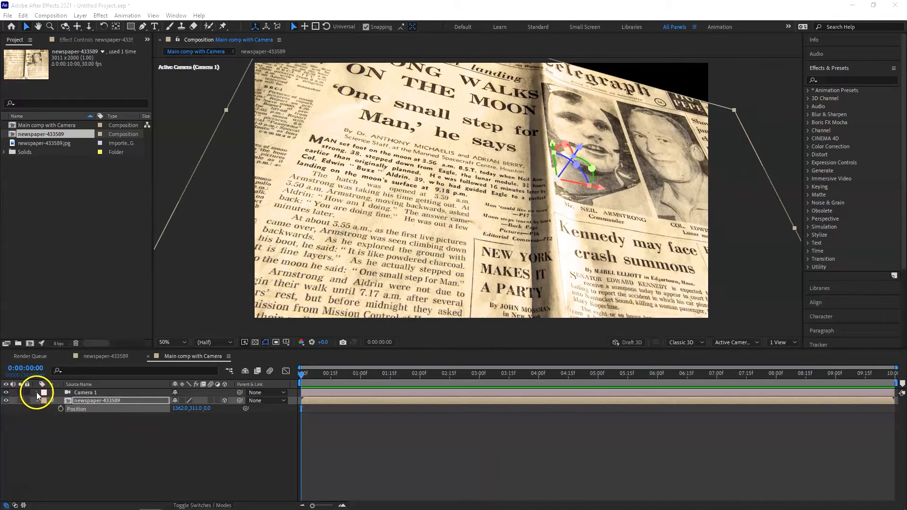
- Turn on Depth of Field in Camera 1's options
{"action": "left_click", "coordinate": [37, 393]}
{"action": "left_click", "coordinate": [44, 409]}
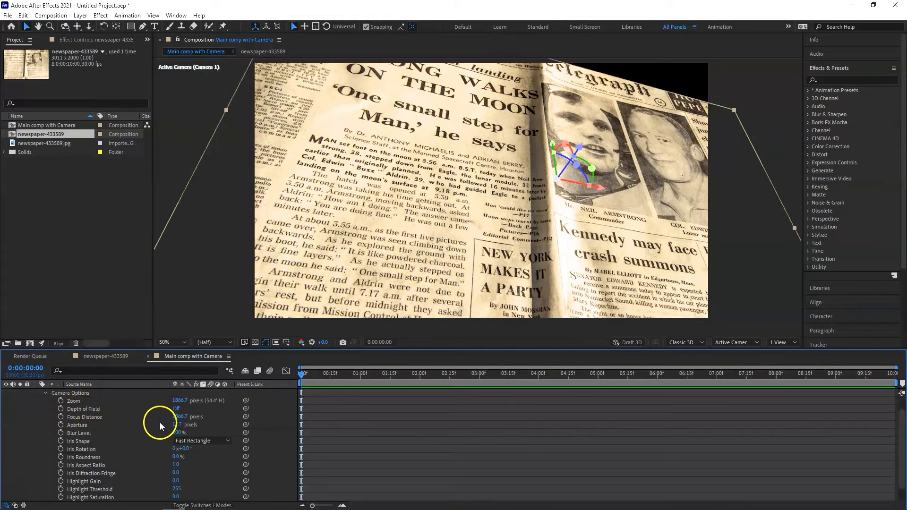
{"action": "left_click", "coordinate": [175, 409]}
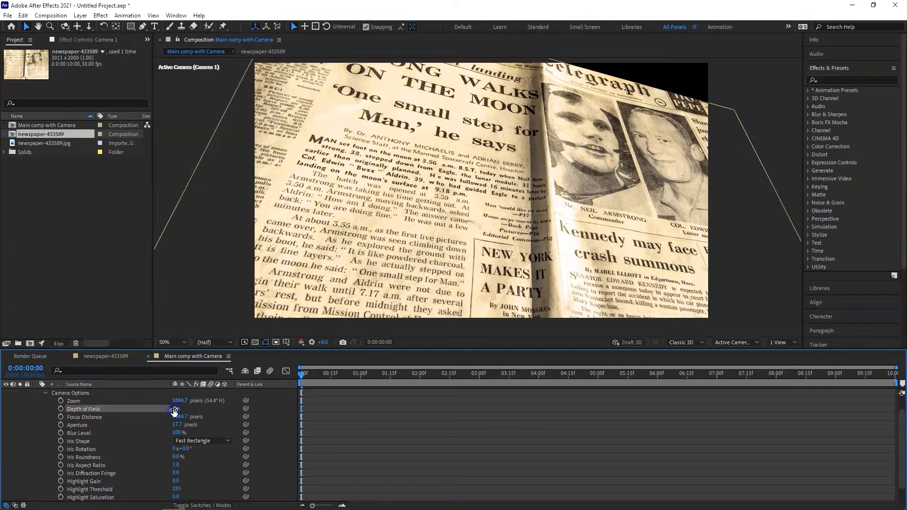
- Keyframe the camera's Focus Distance at 2164.7 pixels and Aperture at 213.7 pixels at 0:00:00:00
{"action": "left_click", "coordinate": [61, 425]}
{"action": "left_click", "coordinate": [61, 417]}
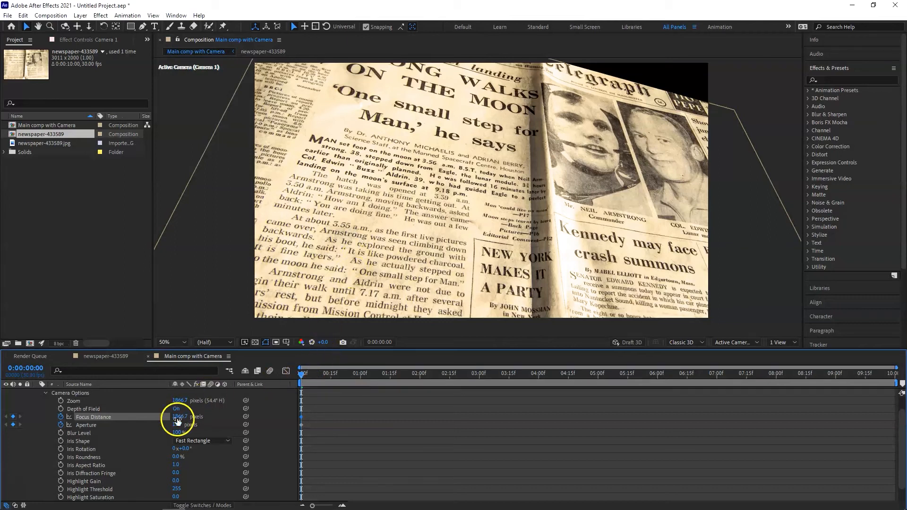
{"action": "left_click_drag", "start_coordinate": [180, 419], "coordinate": [198, 417]}
{"action": "left_click_drag", "start_coordinate": [275, 418], "coordinate": [310, 408]}
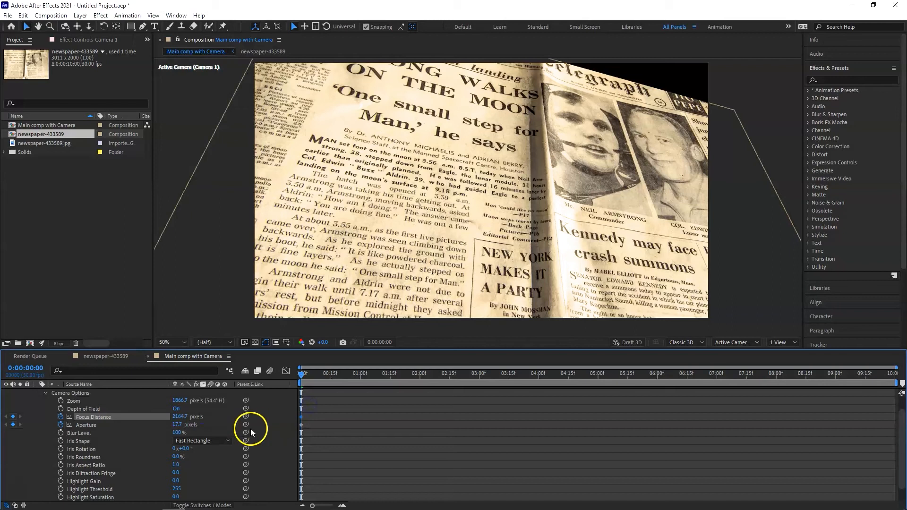
{"action": "left_click_drag", "start_coordinate": [176, 425], "coordinate": [271, 428]}
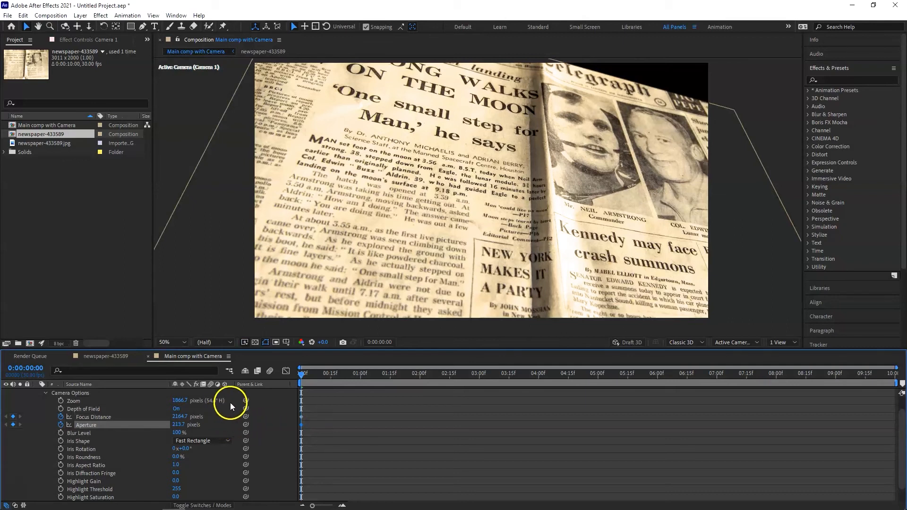
- Orbit the camera to a straighter view of the page and set the newspaper layer's Position to 1362, 102, 0
{"action": "left_click", "coordinate": [416, 197]}
{"action": "key", "text": "c"}
{"action": "mouse_move", "coordinate": [437, 238]}
{"action": "left_mouse_down"}
{"action": "mouse_move", "coordinate": [445, 231]}
{"action": "mouse_move", "coordinate": [431, 242]}
{"action": "left_mouse_up"}
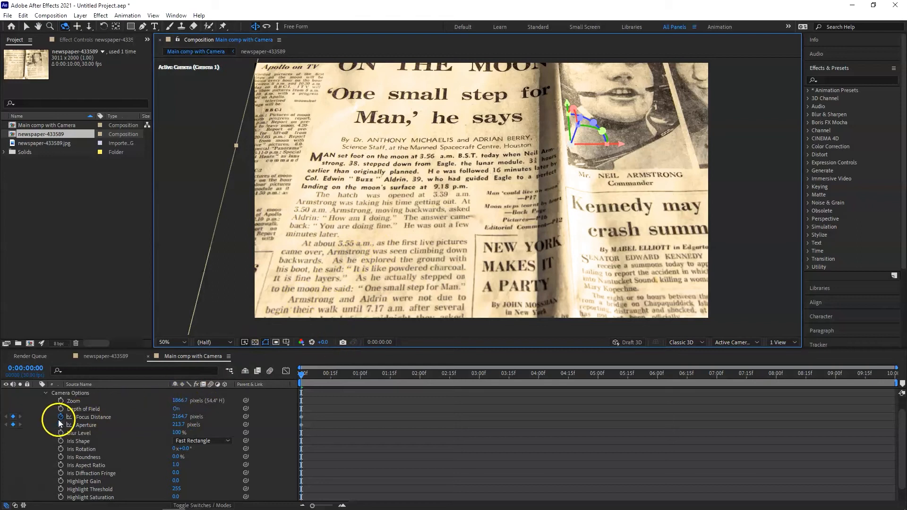
{"action": "left_click", "coordinate": [46, 393]}
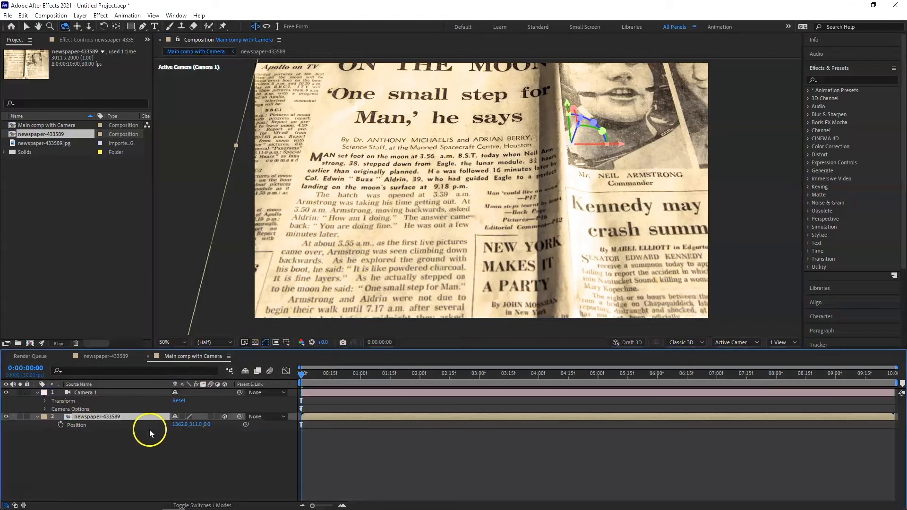
{"action": "left_click_drag", "start_coordinate": [193, 424], "coordinate": [88, 432]}
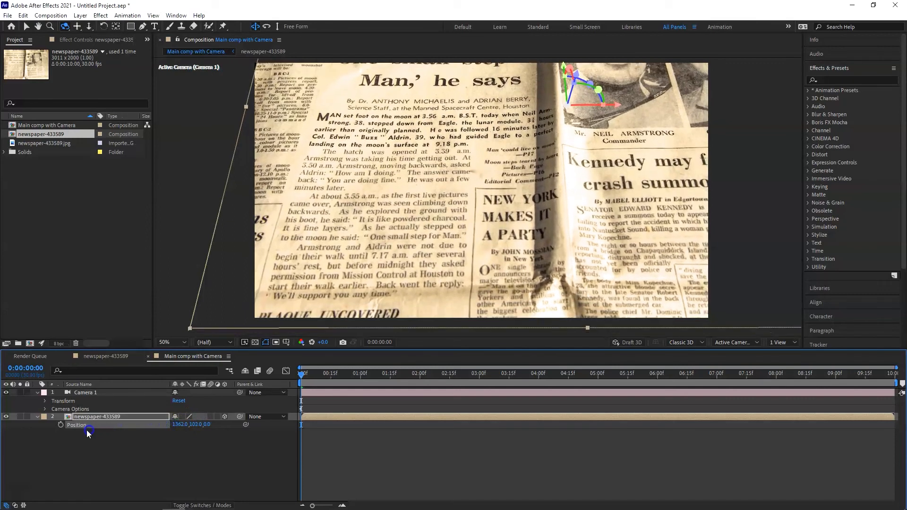
- Set the camera's Focus Distance to 2118.7 pixels and Aperture to 0 pixels at 0:00:00:00
{"action": "left_click", "coordinate": [45, 409]}
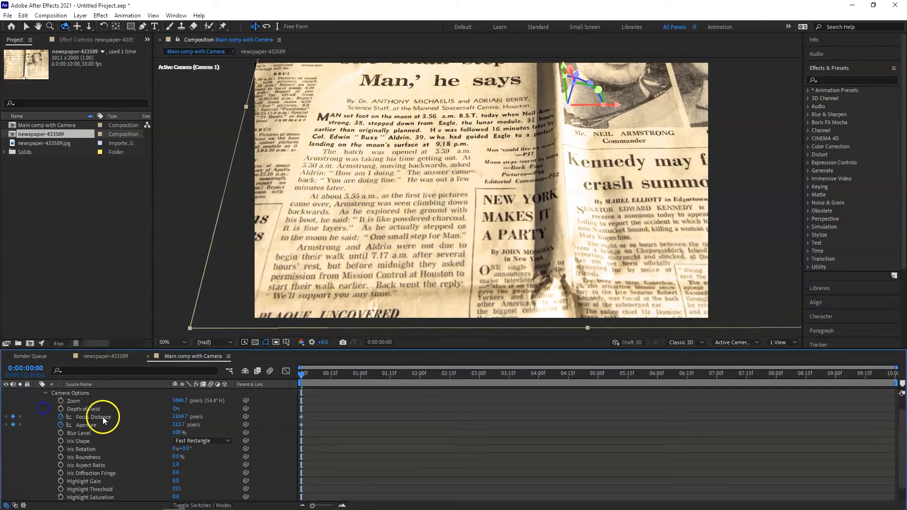
{"action": "left_click_drag", "start_coordinate": [178, 418], "coordinate": [126, 415]}
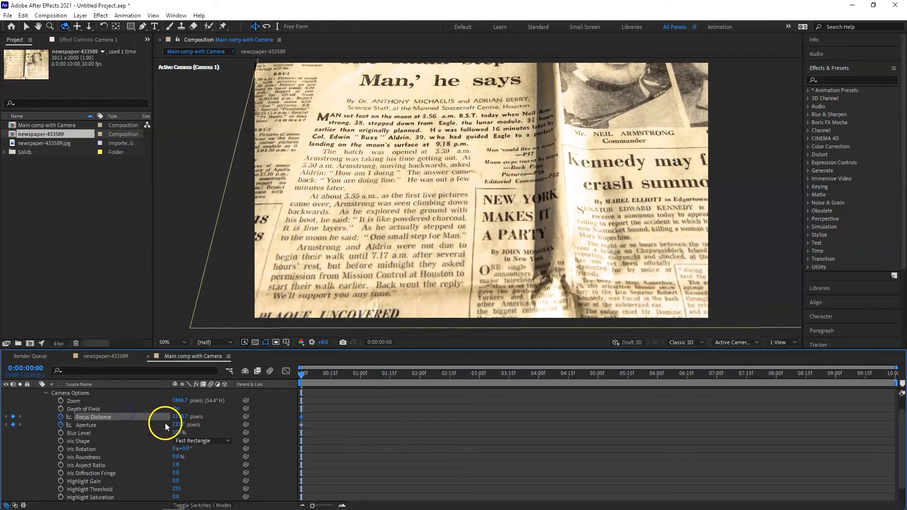
{"action": "left_click_drag", "start_coordinate": [179, 423], "coordinate": [44, 425]}
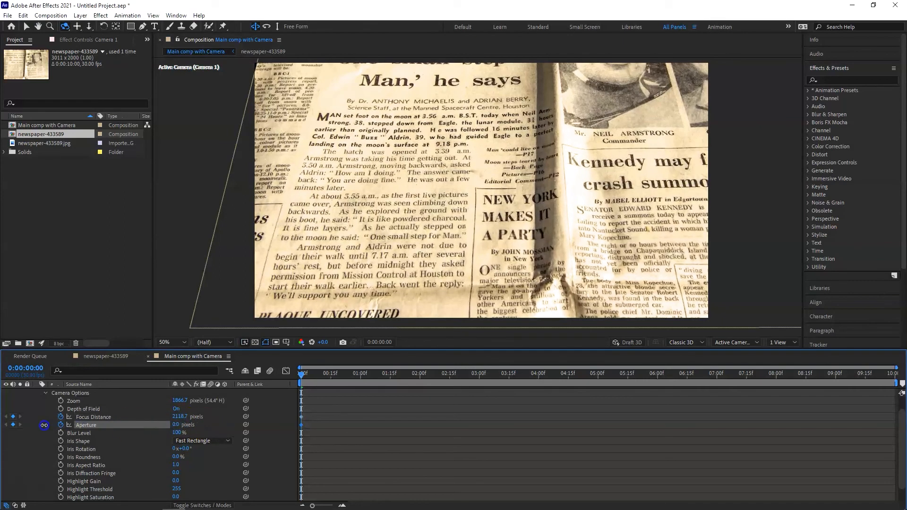
- Preview the camera animation and keyframe the camera's Focus Distance at 2134.7 pixels at 0:00:03:19
{"action": "left_click_drag", "start_coordinate": [428, 378], "coordinate": [269, 379]}
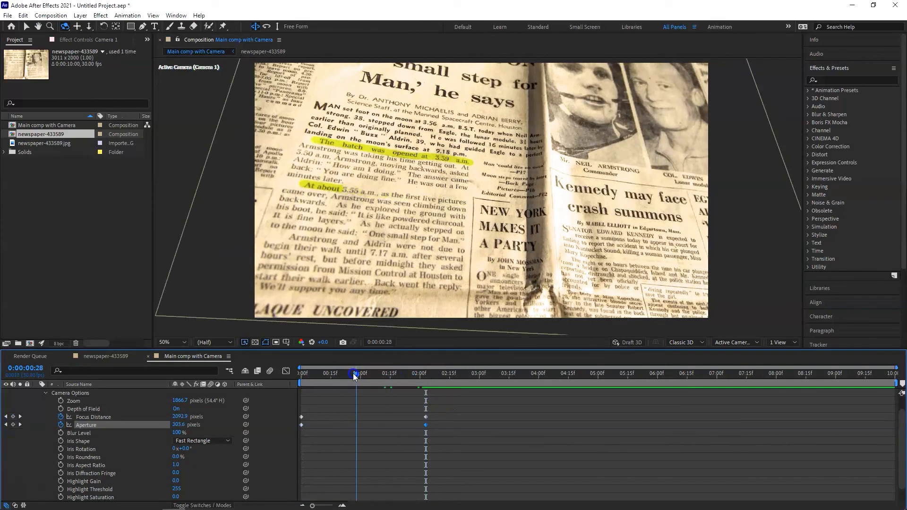
{"action": "key", "text": "space"}
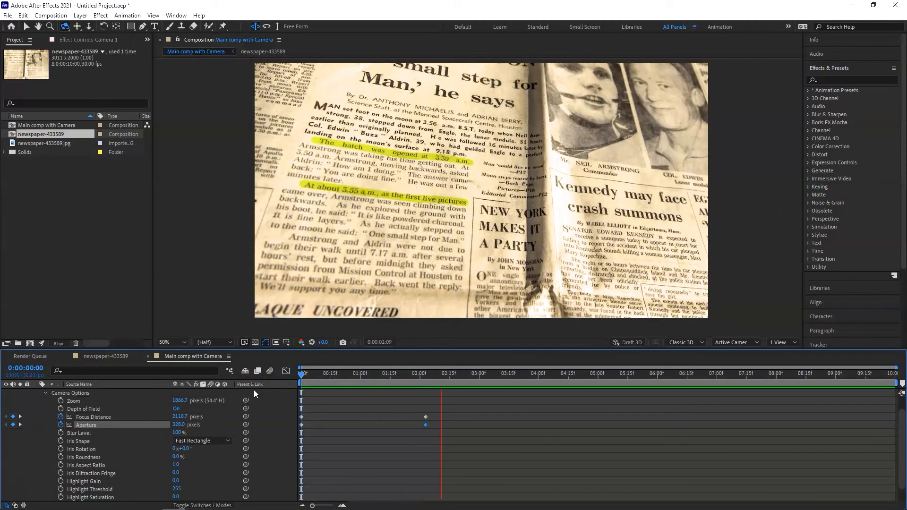
{"action": "key", "text": "space"}
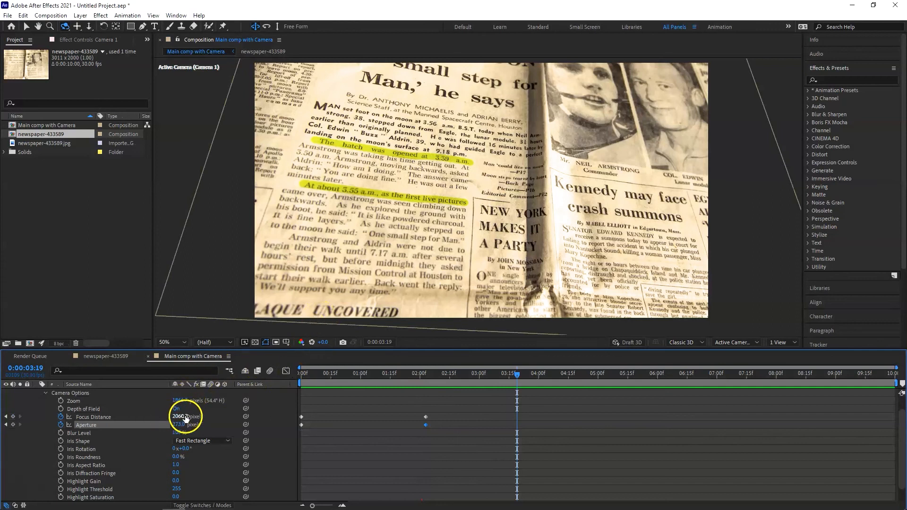
{"action": "left_click_drag", "start_coordinate": [184, 417], "coordinate": [220, 416]}
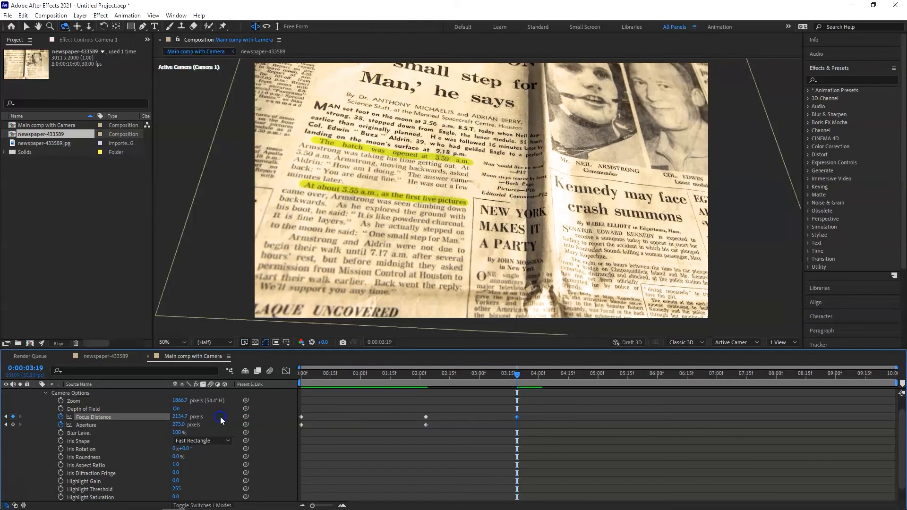
- Review Camera 1's Transform keyframes, then collapse them and show the Focus Distance and Aperture keyframes in its Camera Options
{"action": "left_click", "coordinate": [52, 411]}
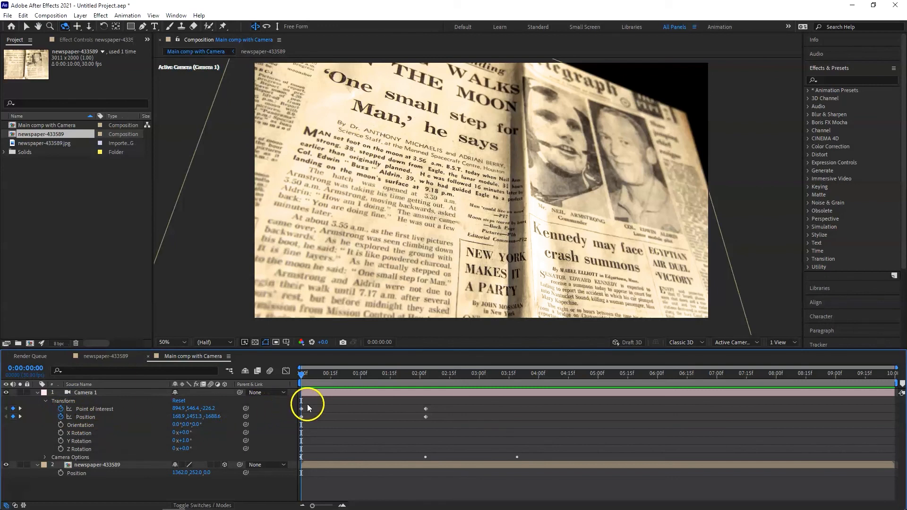
{"action": "left_click", "coordinate": [46, 401]}
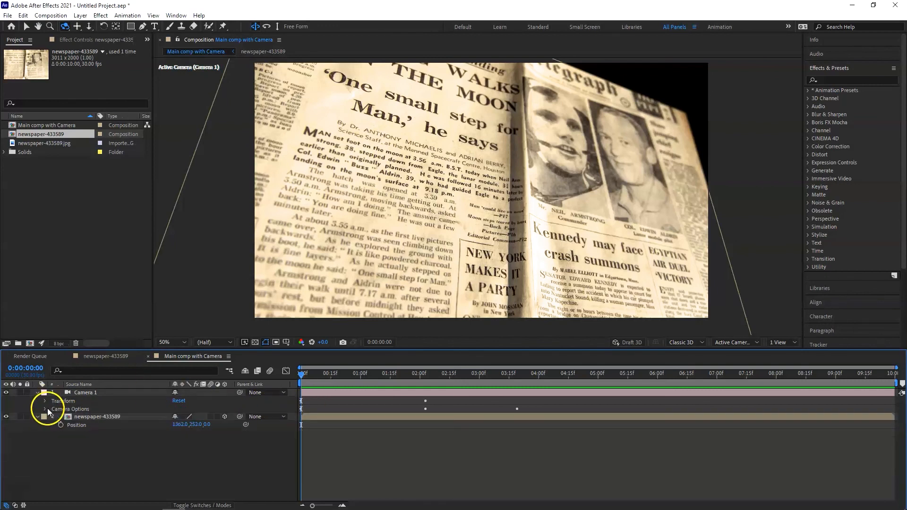
{"action": "left_click", "coordinate": [46, 408]}
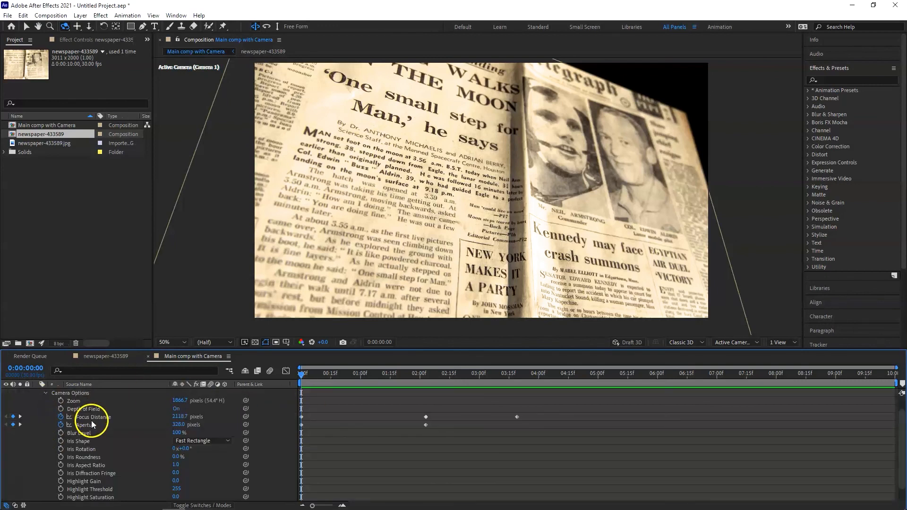